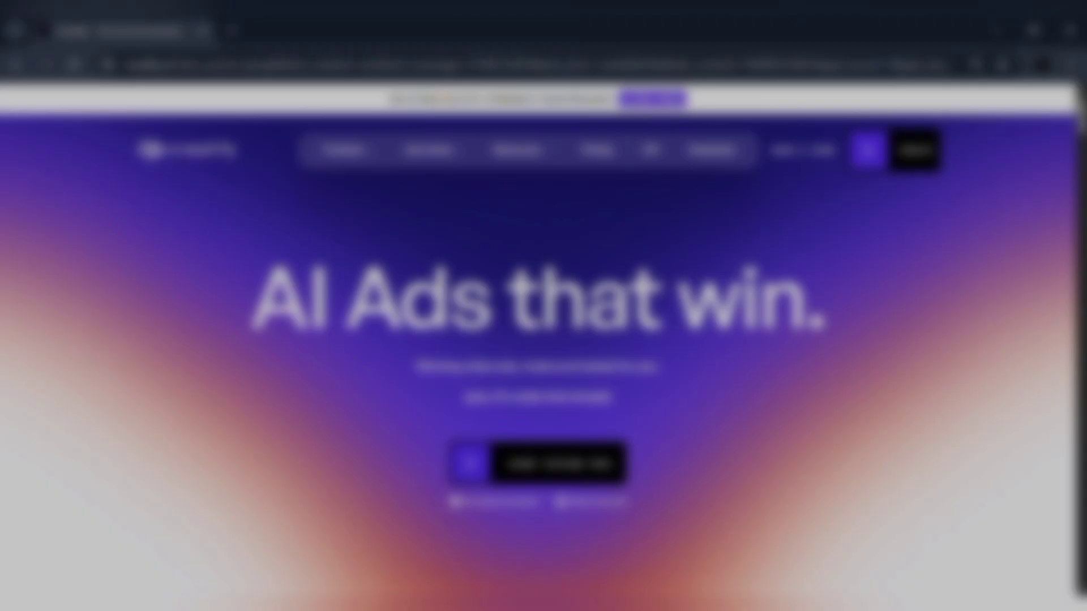
Step: Browse the homepage's features, results and pricing down to the footer, then start the free trial
scroll(544, 340, "down", 1)
scroll(543, 340, "down", 8)
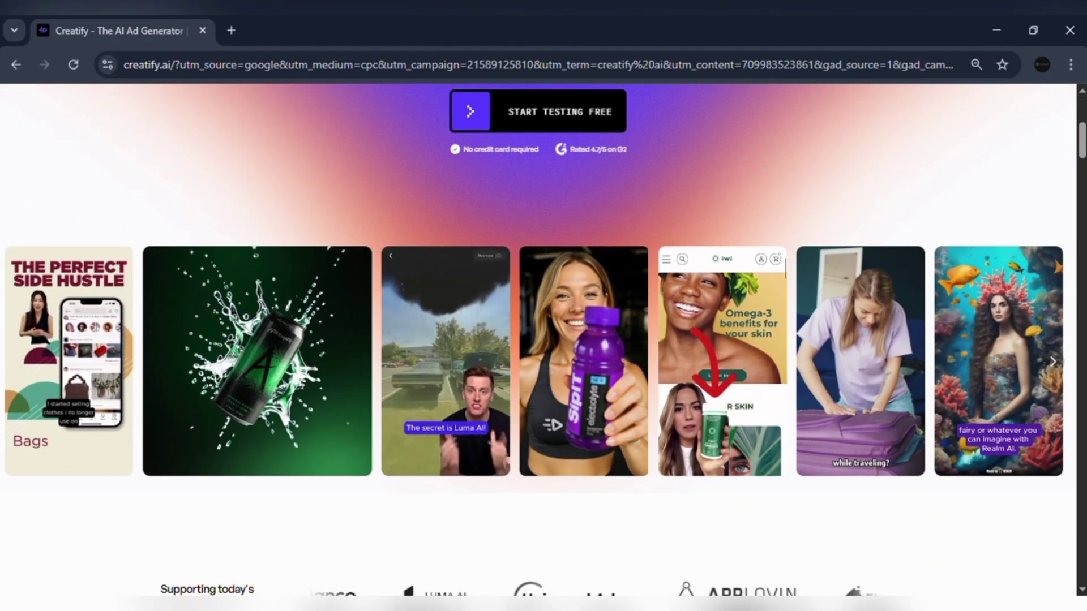
scroll(544, 340, "down", 12)
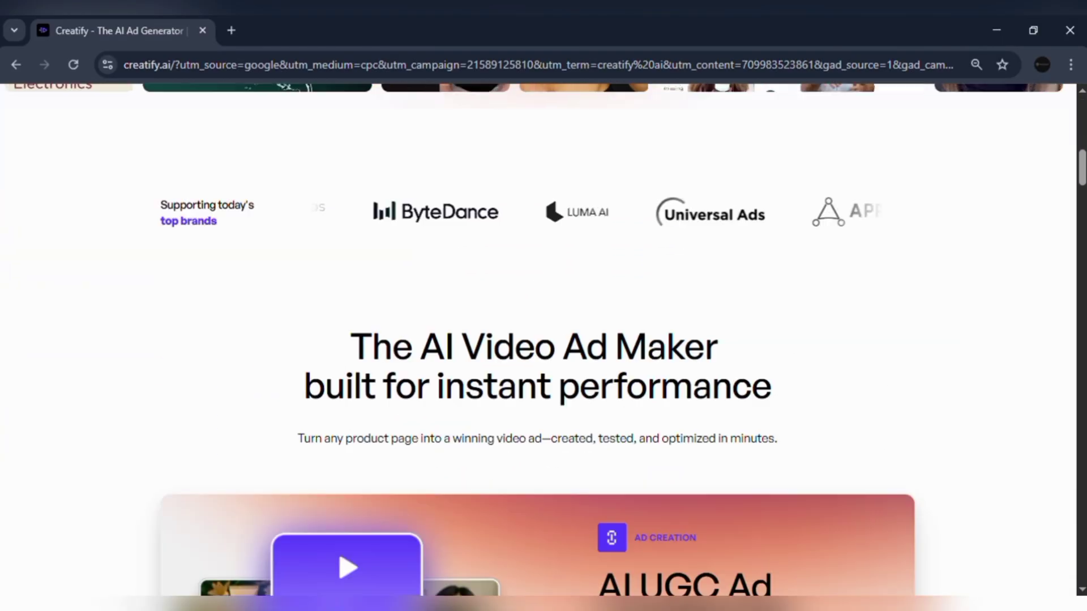
scroll(544, 340, "down", 7)
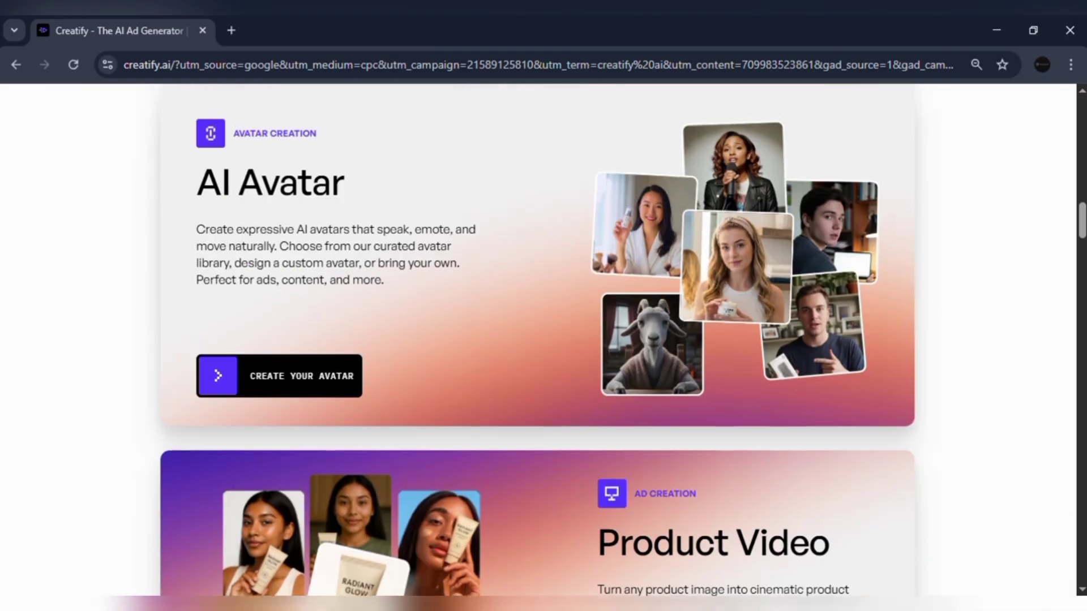
scroll(543, 340, "down", 20)
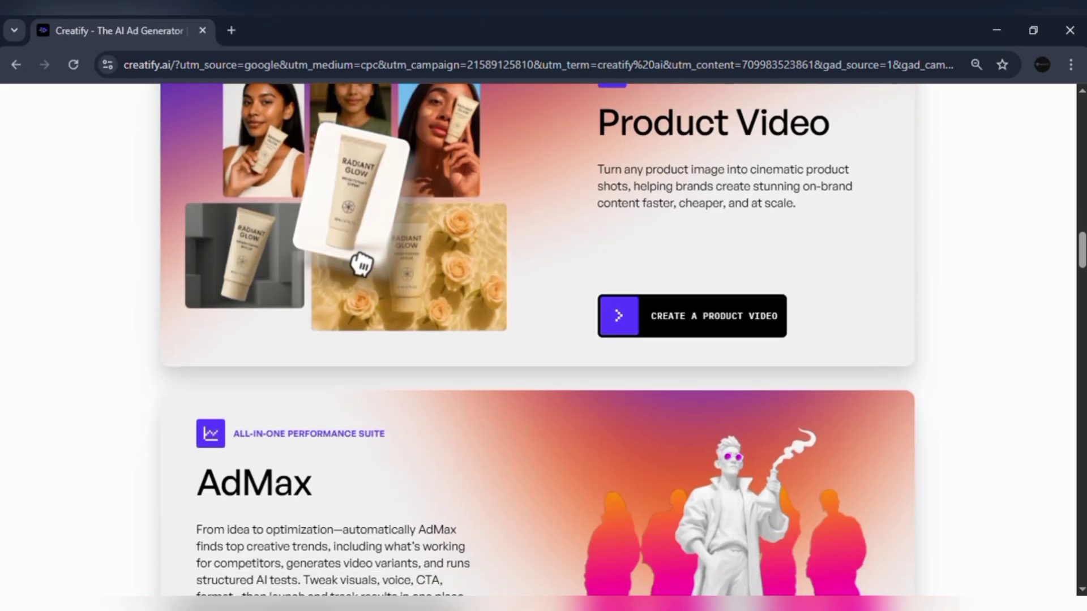
scroll(544, 339, "down", 18)
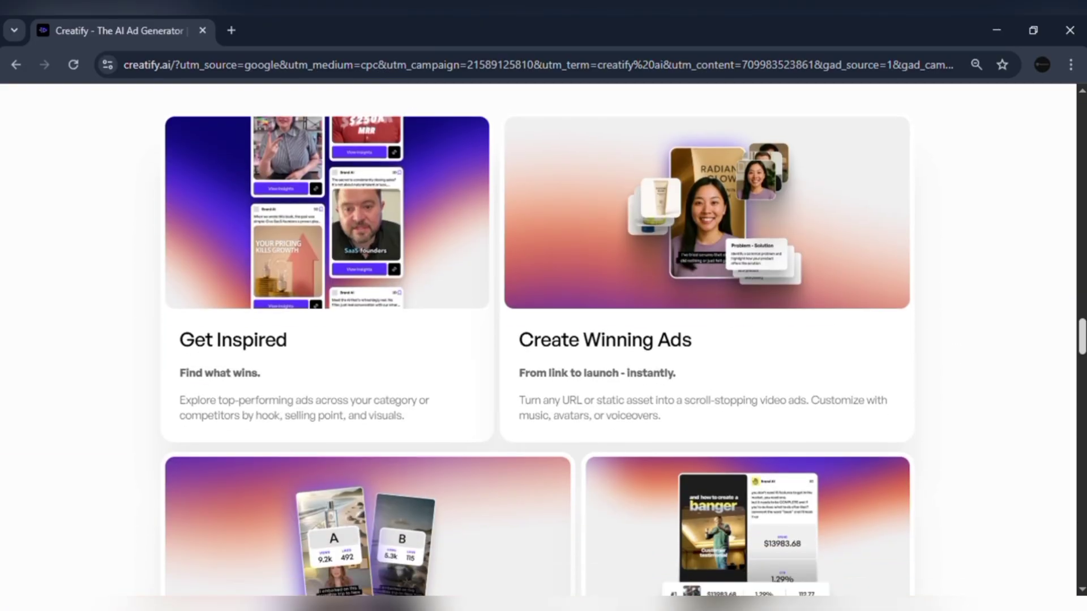
scroll(544, 340, "down", 13)
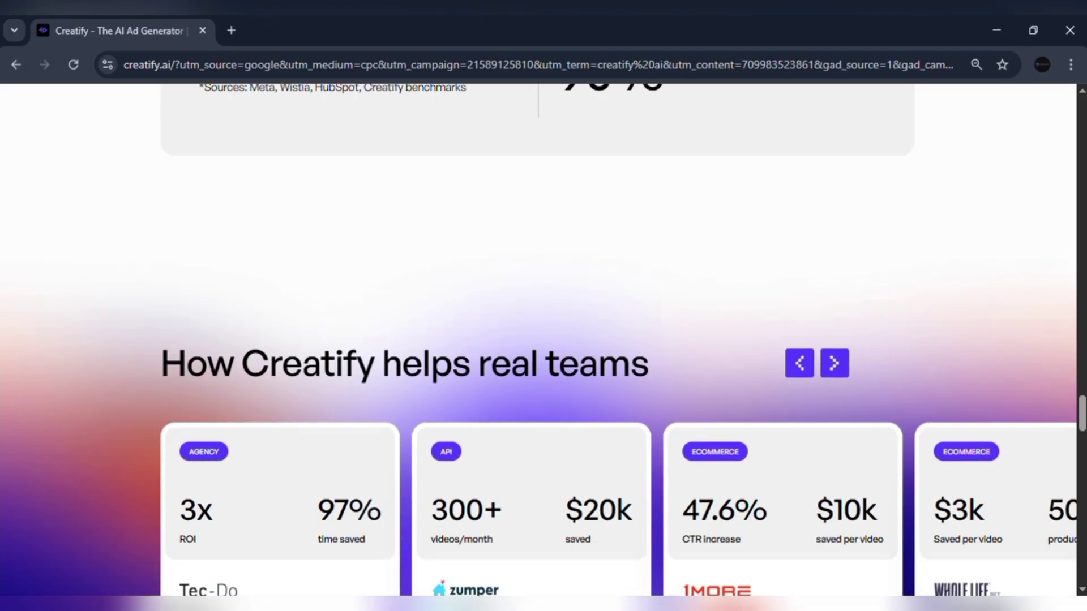
scroll(543, 339, "down", 20)
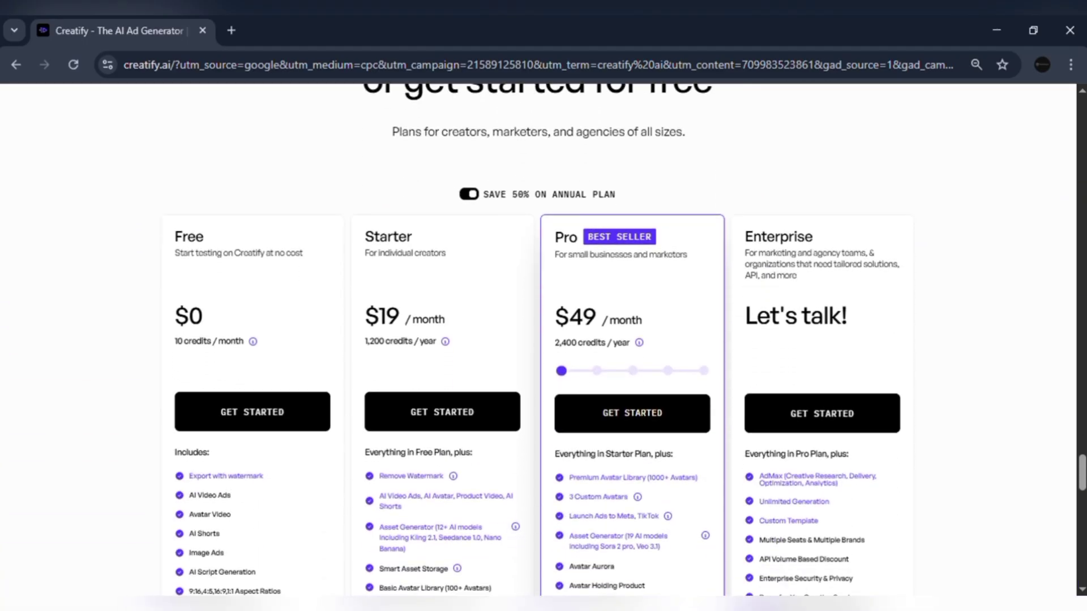
scroll(543, 340, "down", 18)
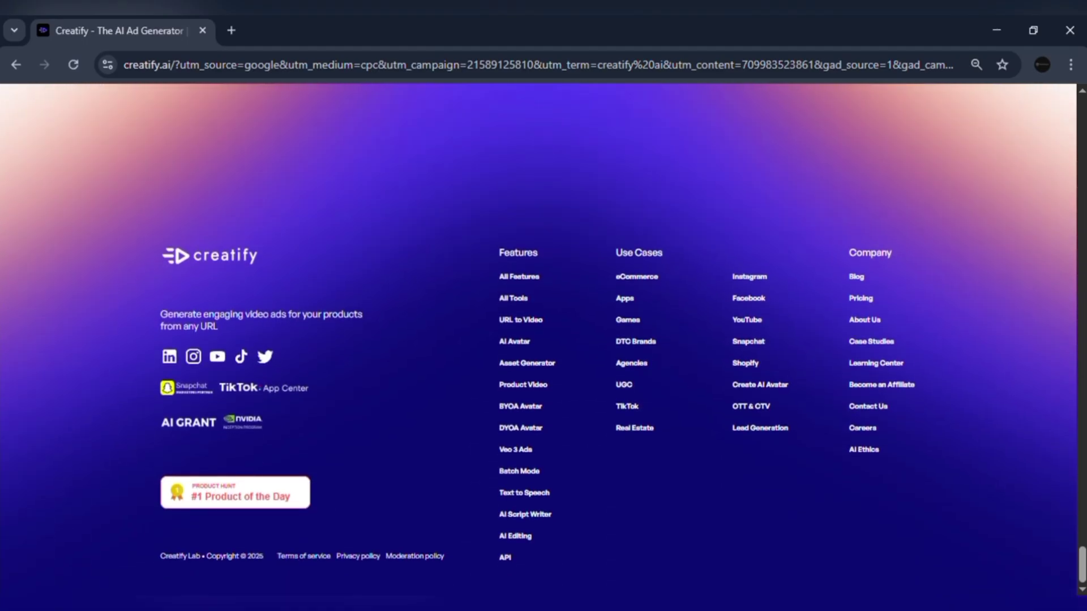
left_click_drag(1082, 565, 1082, 113)
left_click(532, 458)
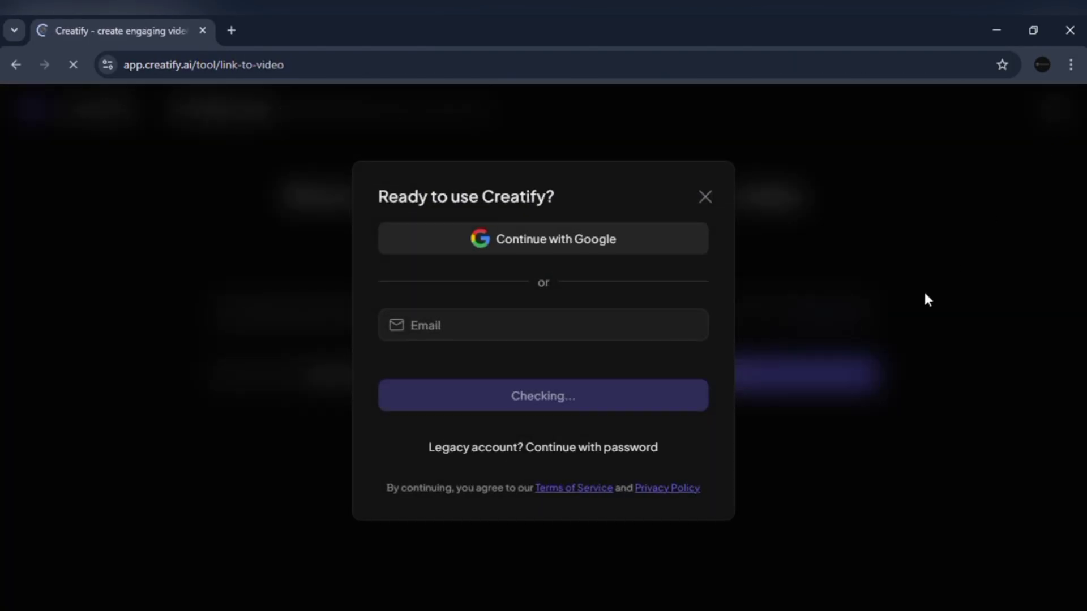
Step: Sign in by entering the account's email address in the 'Ready to use Creatify?' modal
left_click(509, 308)
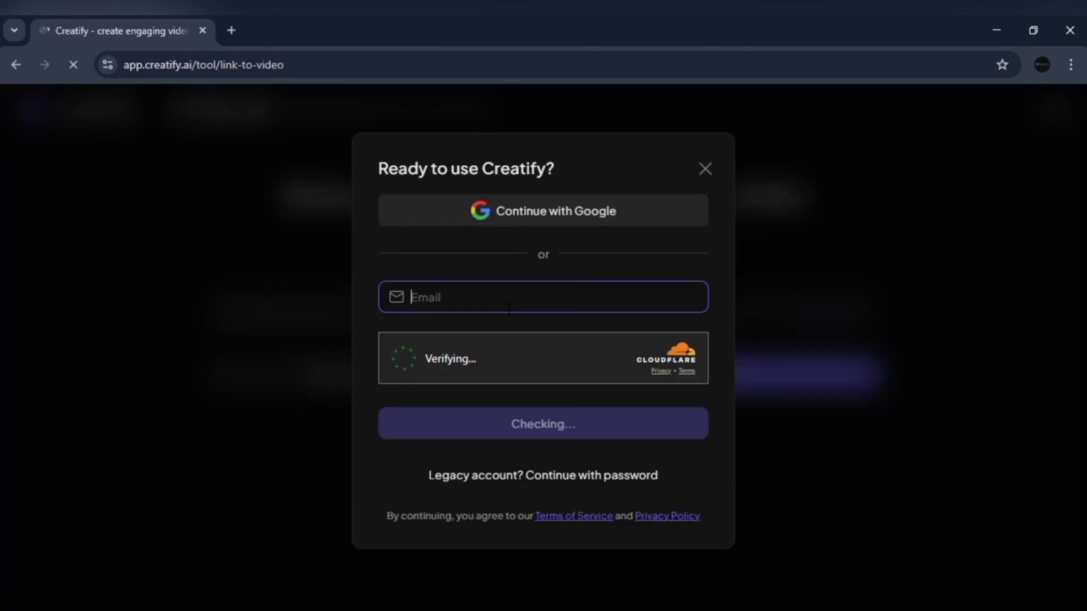
left_click(460, 303)
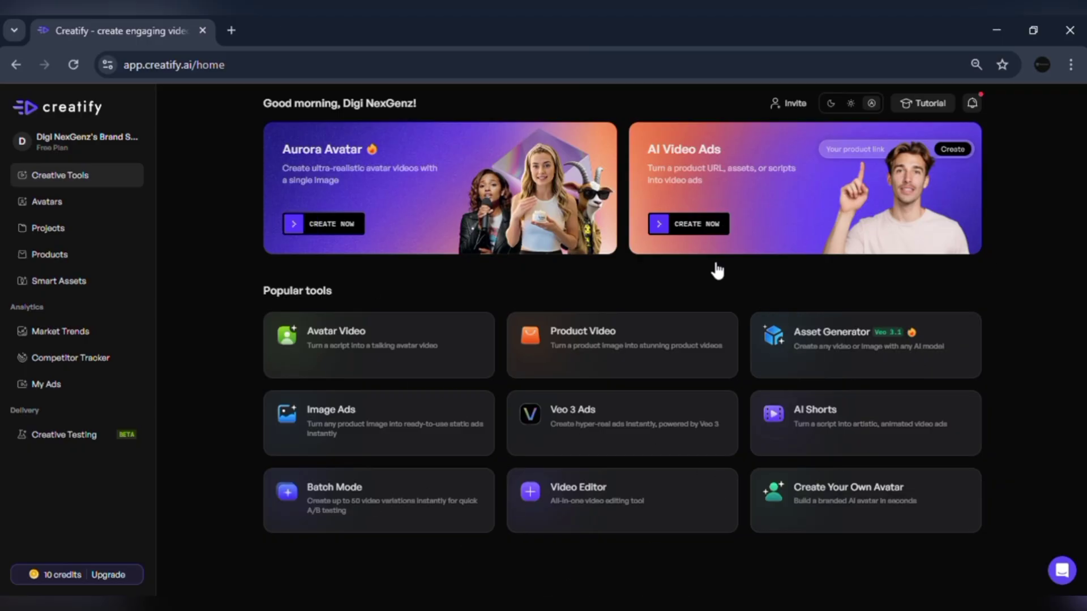
left_click(55, 203)
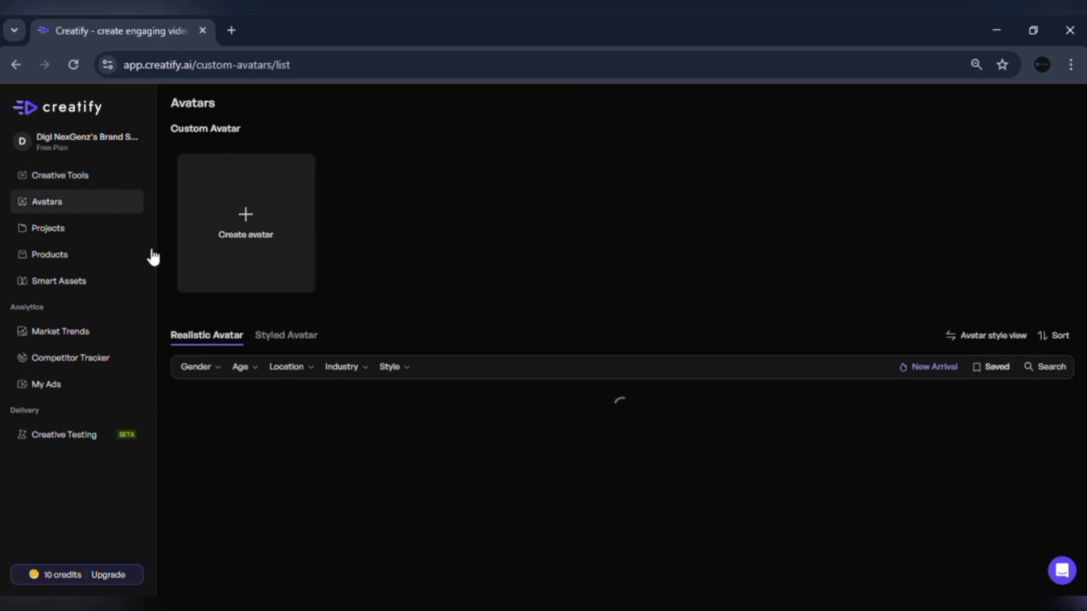
left_click(59, 234)
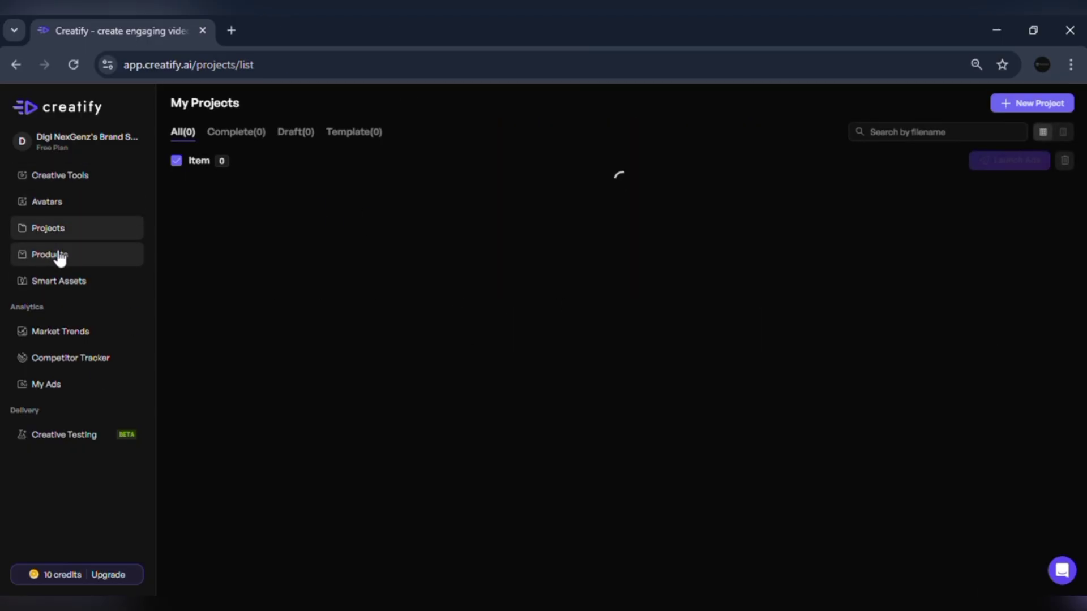
left_click(60, 257)
left_click(77, 290)
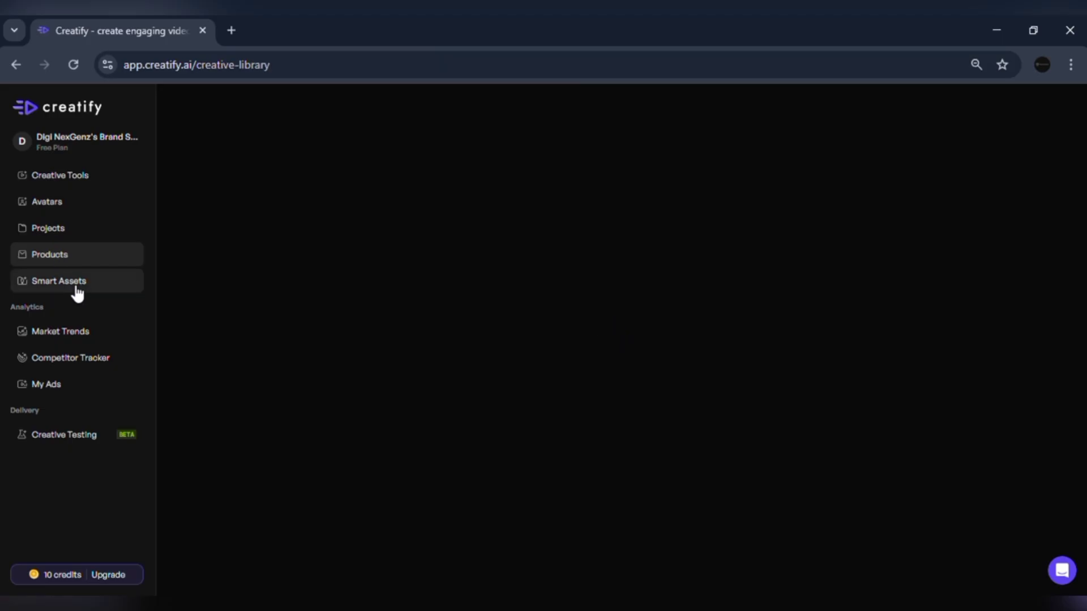
left_click(85, 334)
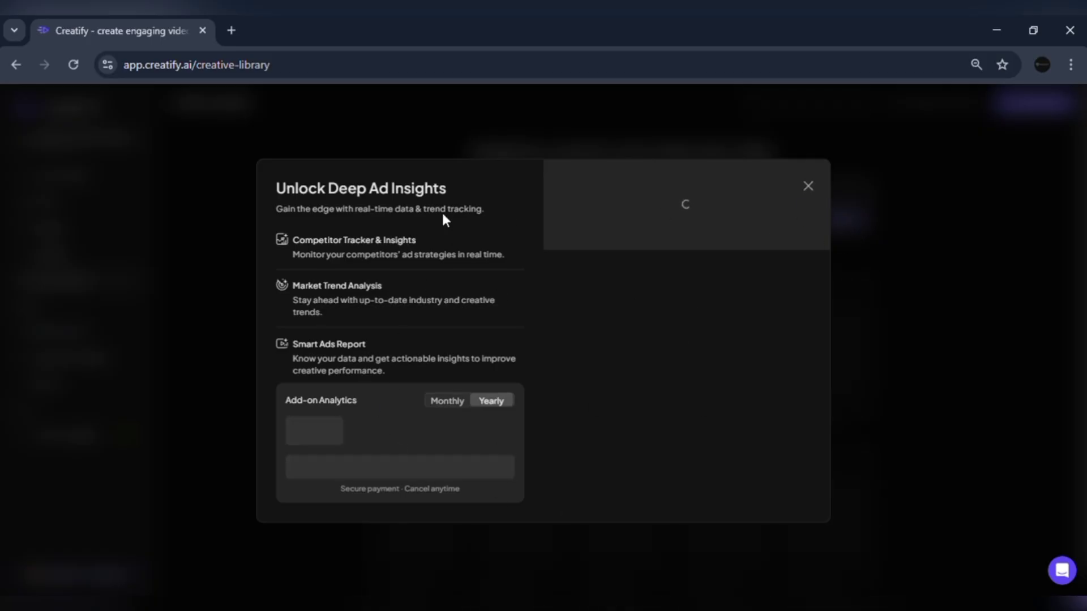
key("Escape")
left_click(78, 145)
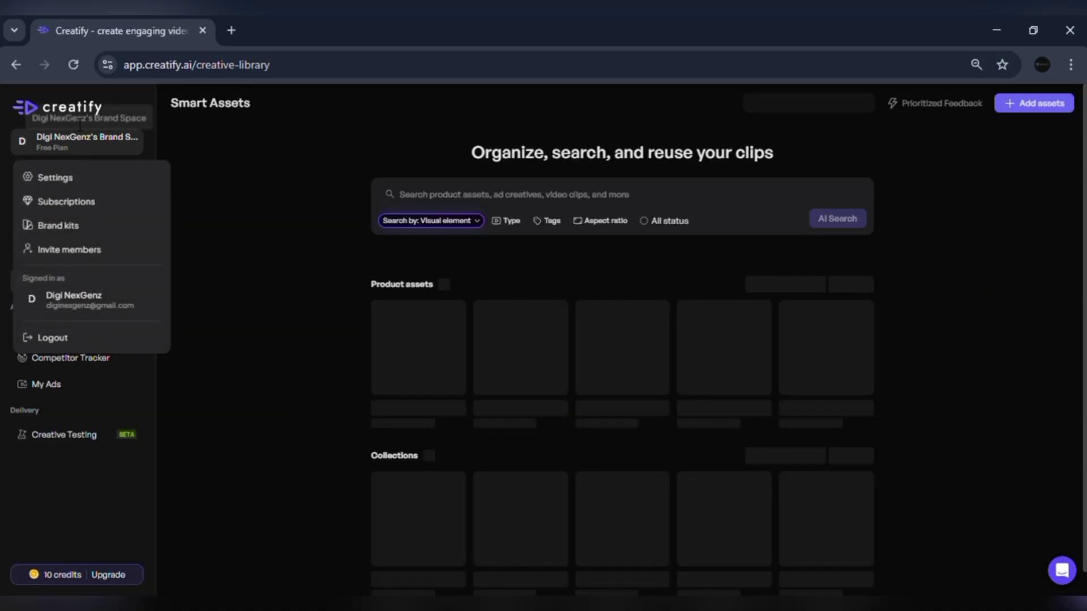
left_click(72, 108)
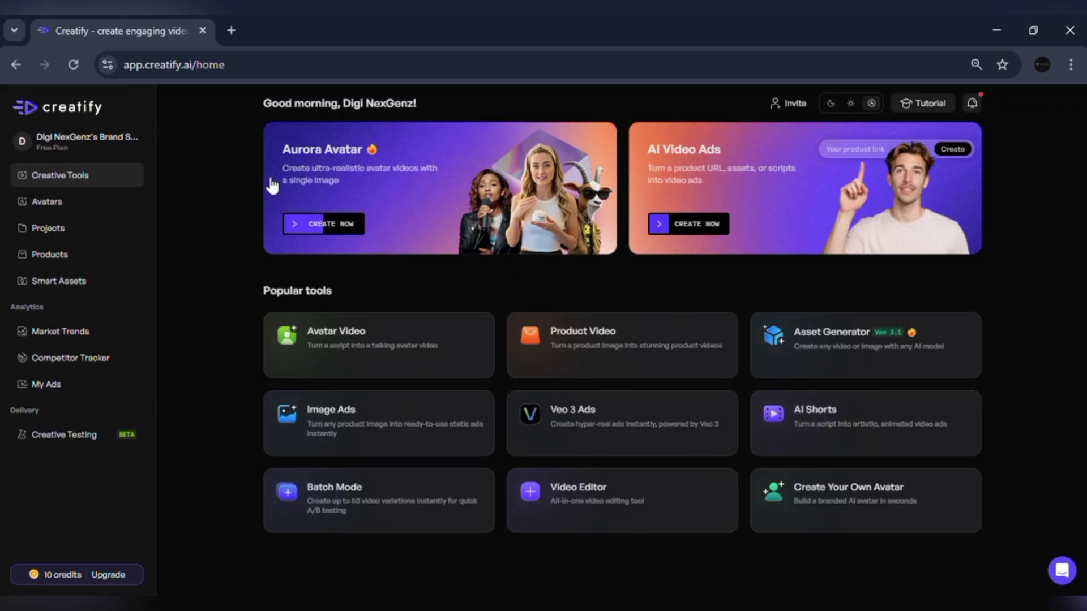
Step: Read through the Aurora Avatar introduction page and choose Get Started
left_click(319, 224)
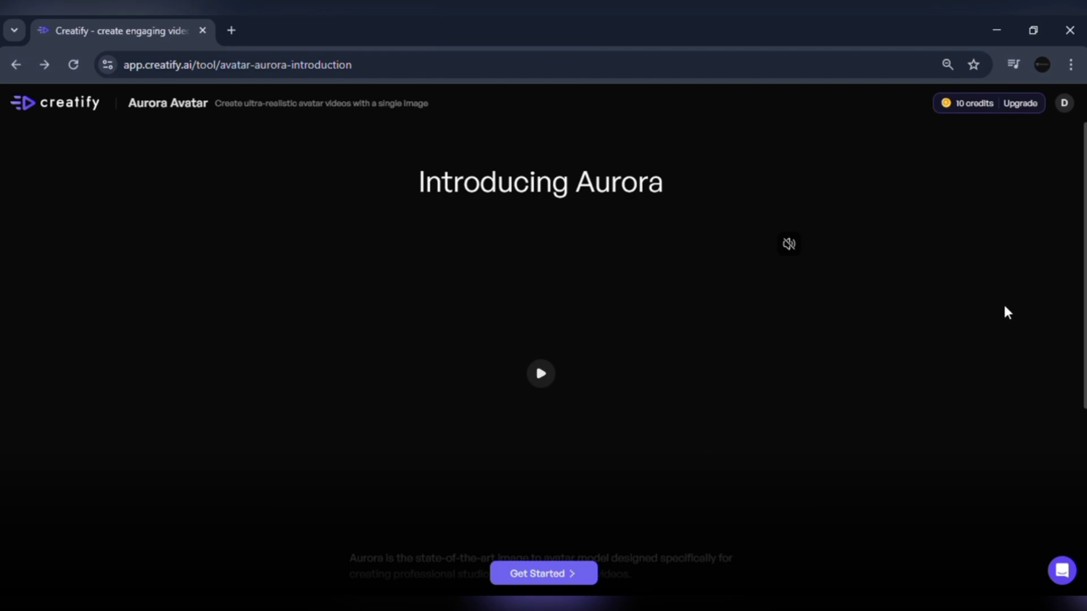
scroll(1077, 262, "down", 3)
scroll(944, 412, "down", 3)
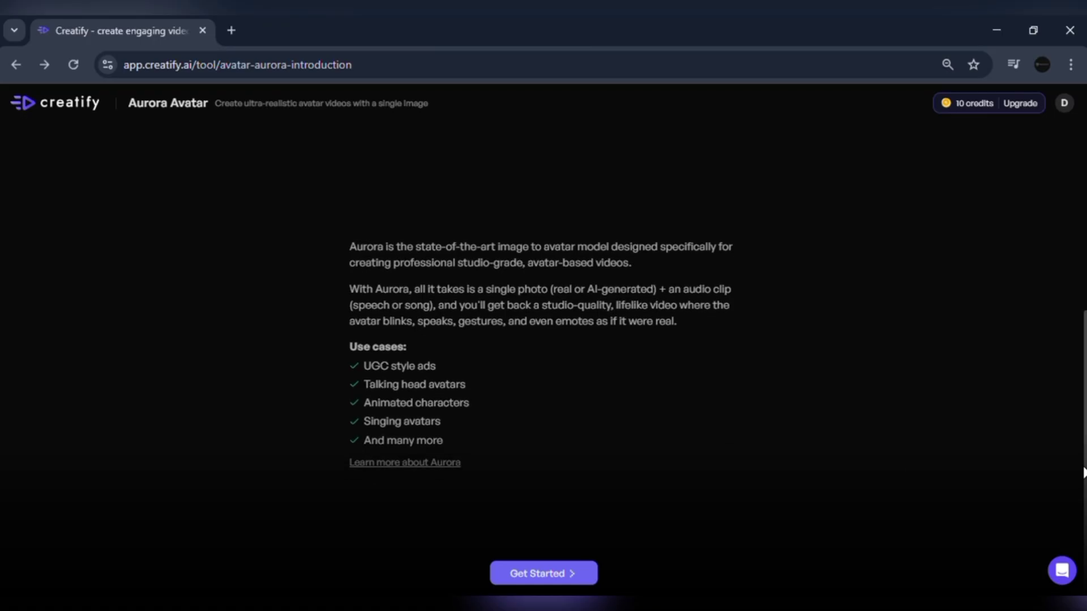
left_click(590, 580)
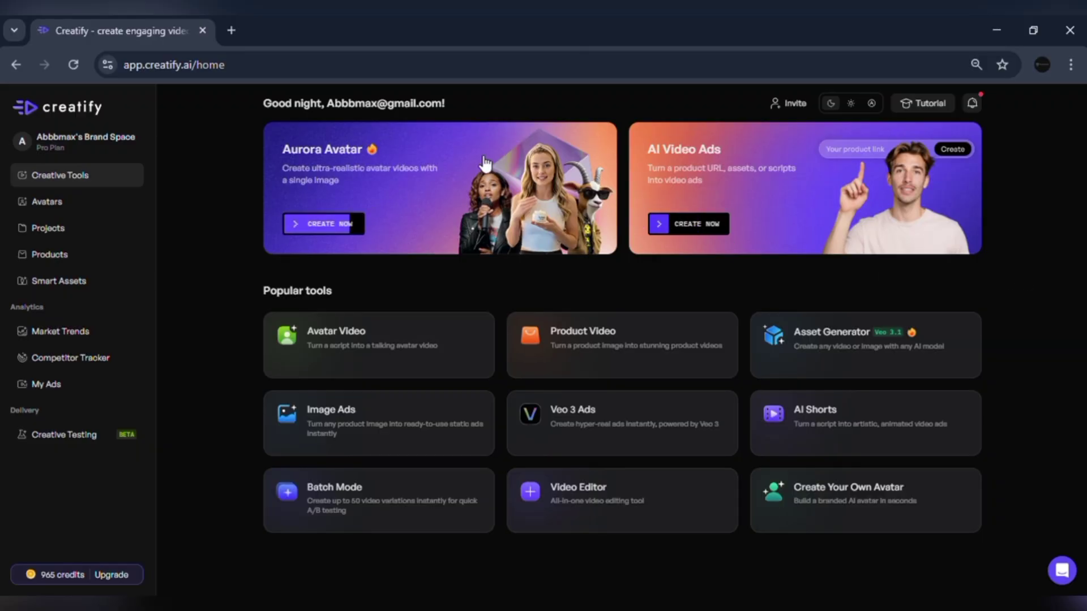
Step: Open the Aurora Avatar tool and load a man's portrait photo as the avatar image
left_click(362, 173)
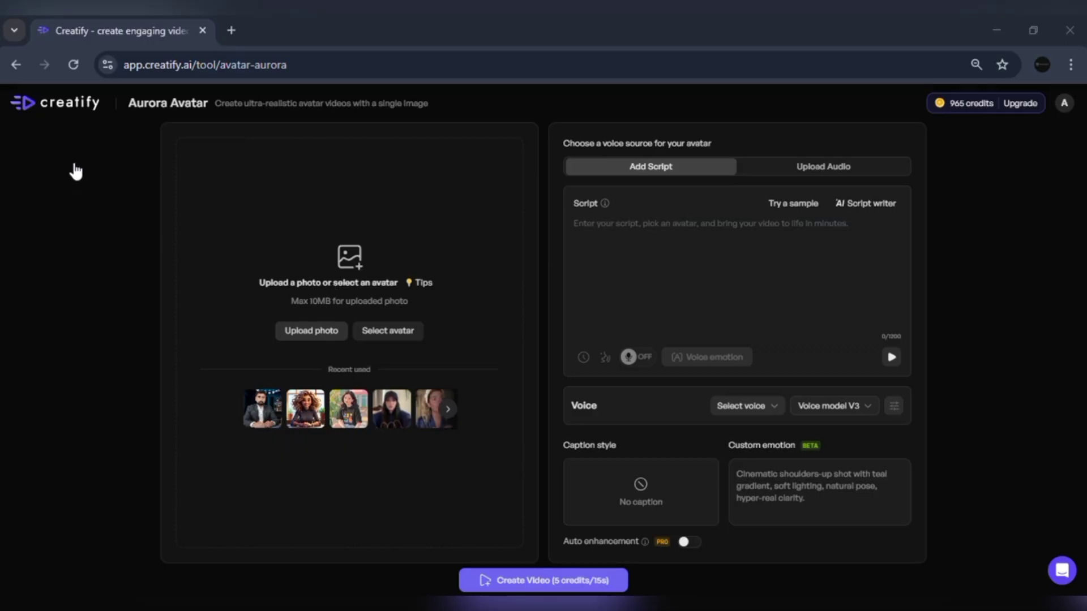
left_click(182, 145)
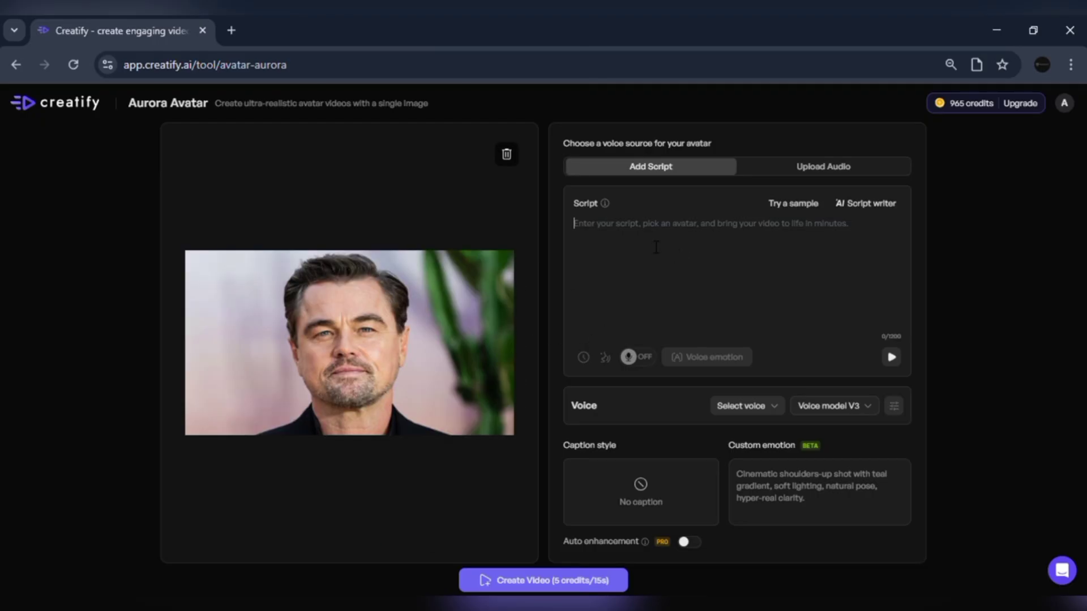
Step: Write the script 'Hi I'm aurora, the most realistic AI avatar…' for the avatar
left_click(656, 247)
type("Hi")
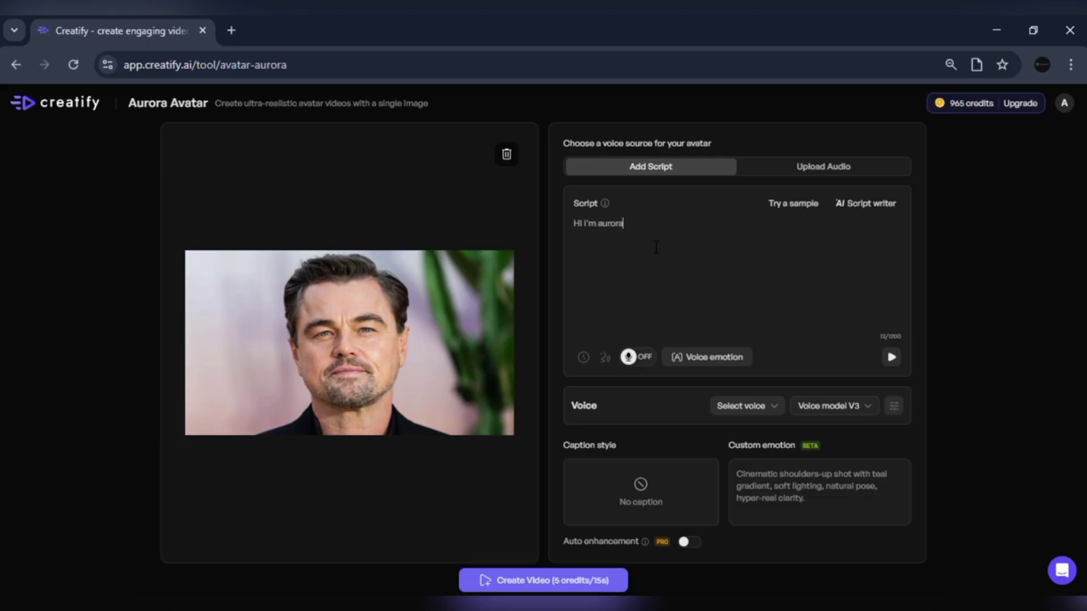
type("I'm aurora, the most realistic AI avatar ever created by creatify")
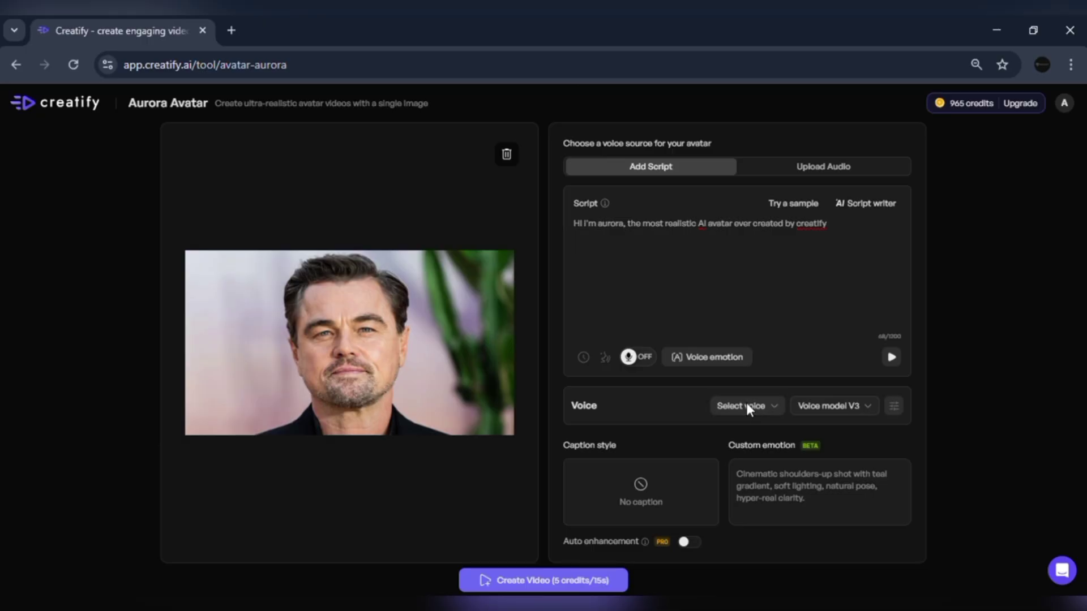
Step: Preview the Oscar and Adrian voices, apply Oscar, and generate the talking avatar video
left_click(746, 405)
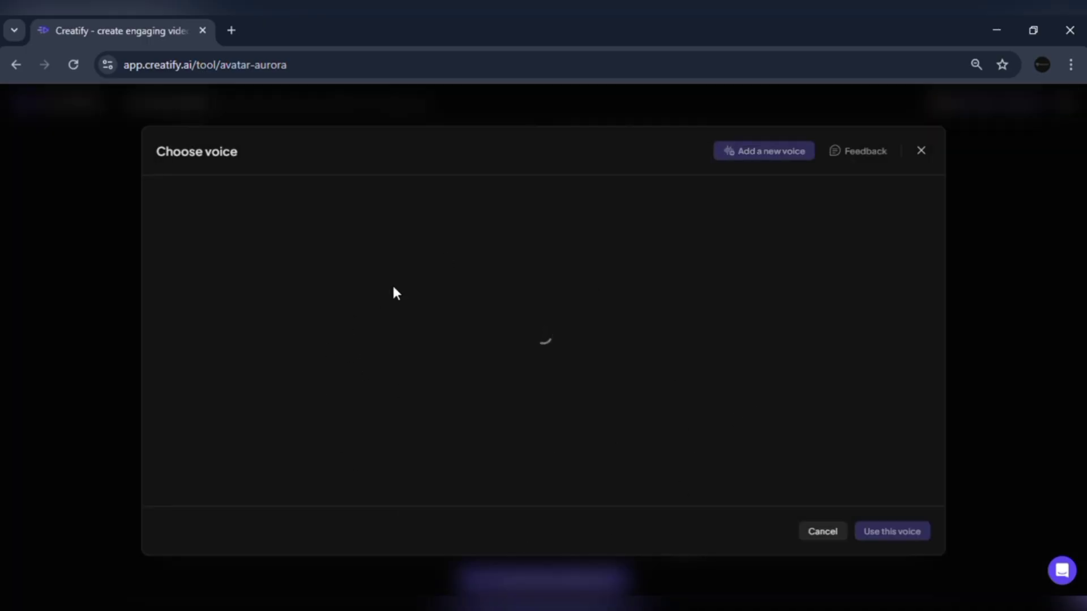
left_click(178, 340)
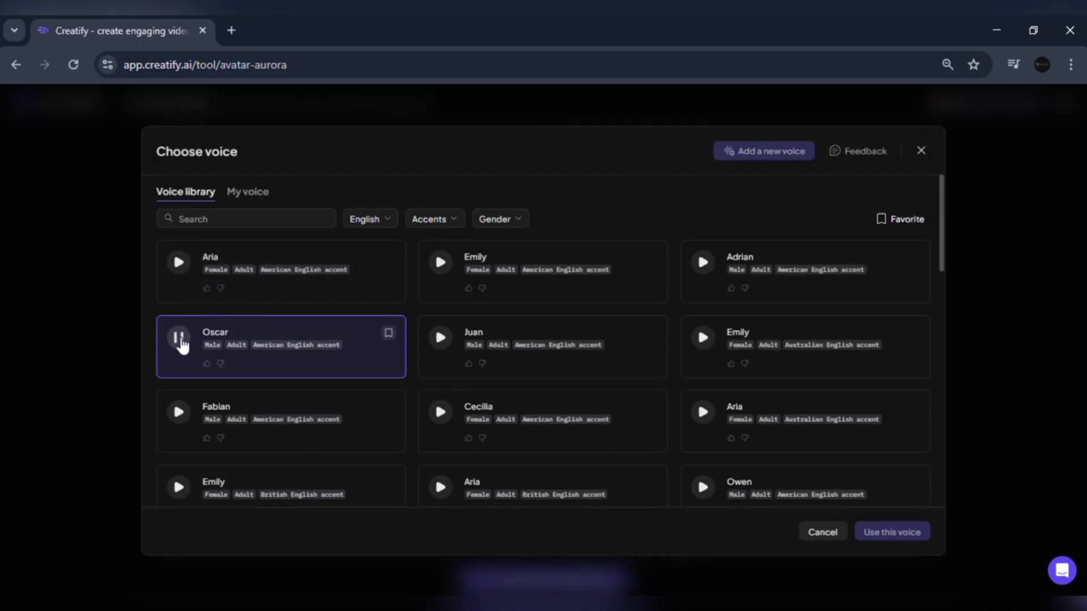
left_click(703, 262)
left_click(372, 351)
left_click(886, 532)
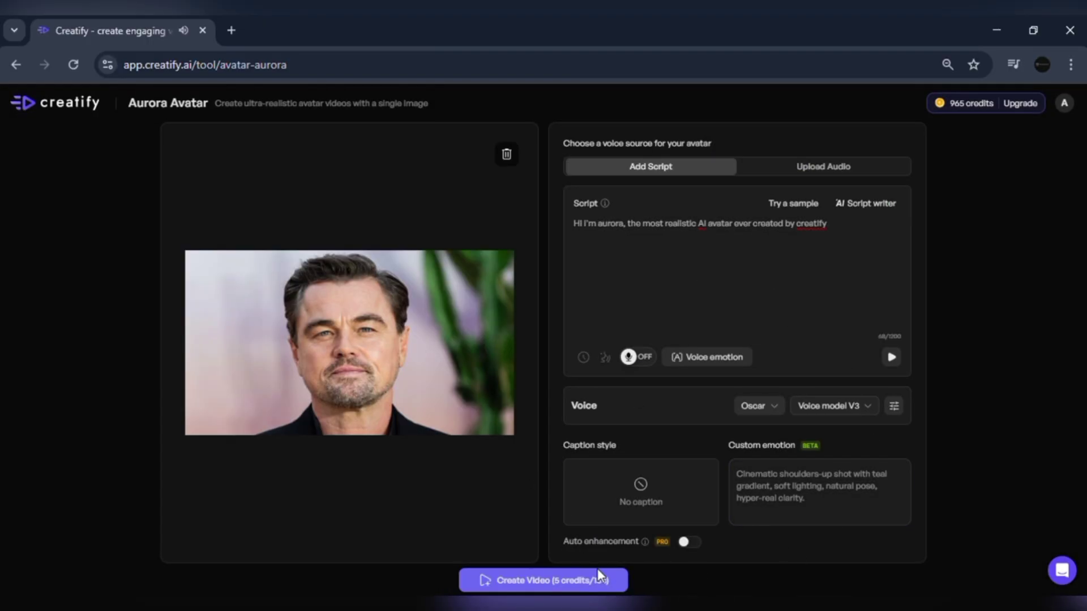
left_click(558, 583)
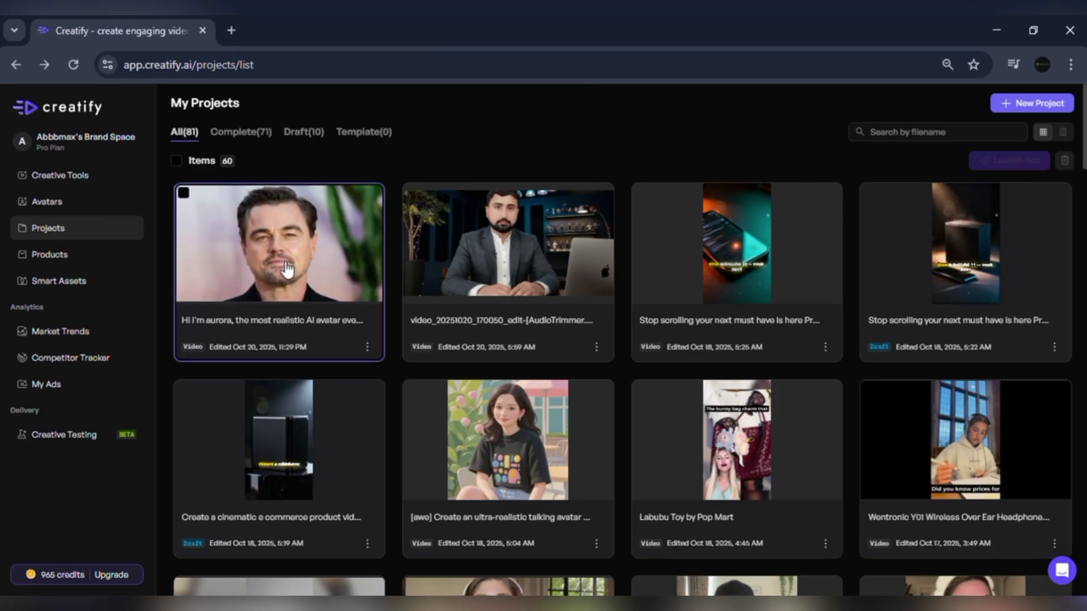
Step: Open the finished 'Hi I'm aurora…' project and replay its 5-second clip
left_click(305, 272)
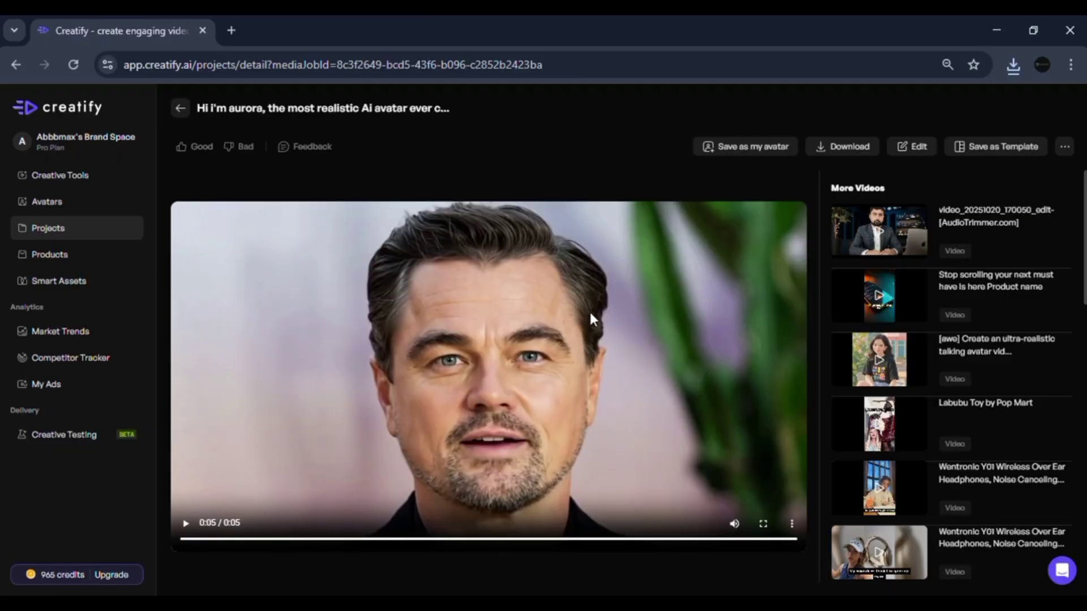
left_click(589, 313)
Step: Start a new Aurora video with the bald man's photo and the script 'the society is at collapse…'
left_click(180, 108)
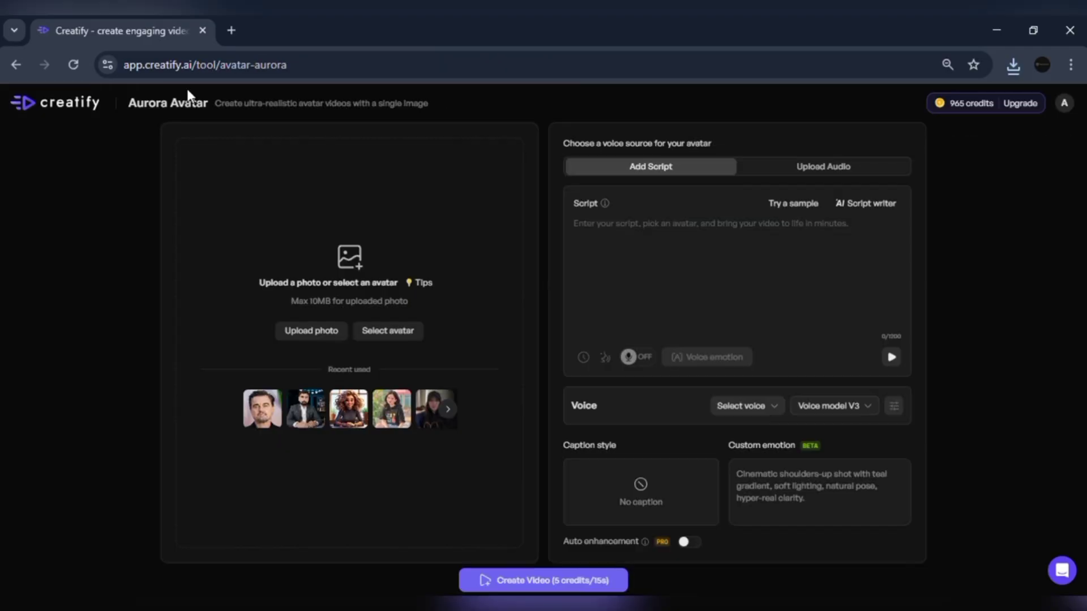
left_click(311, 335)
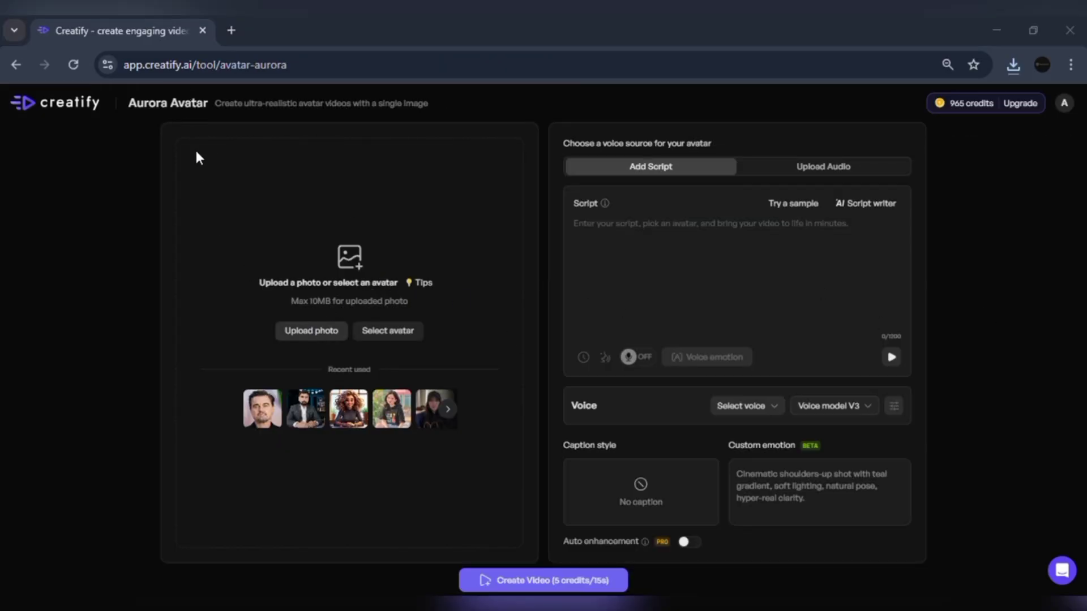
key("Escape")
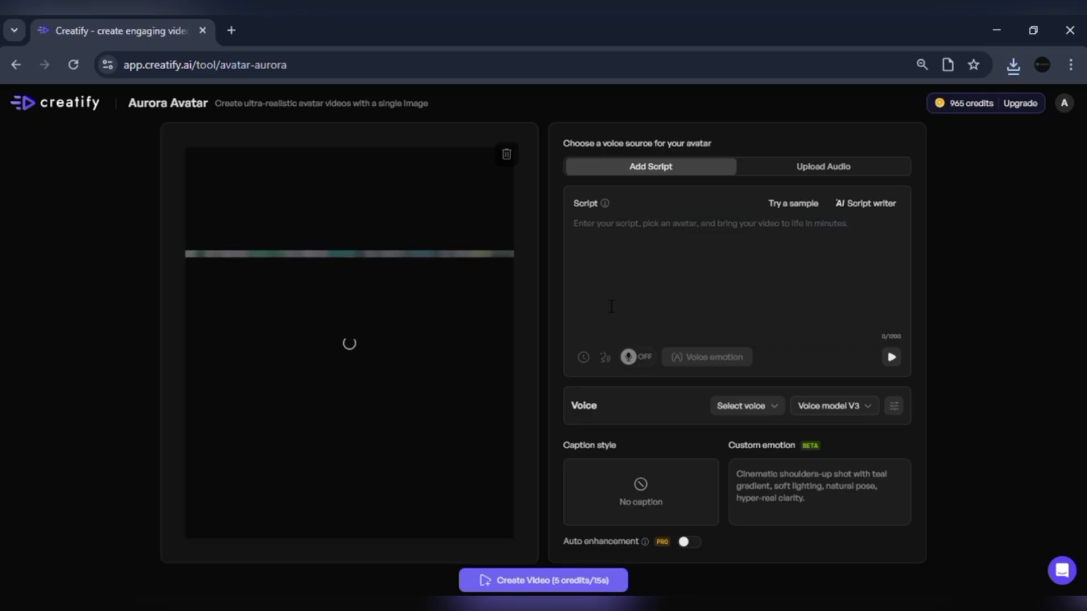
type("the society is at collapse there's no way we can su")
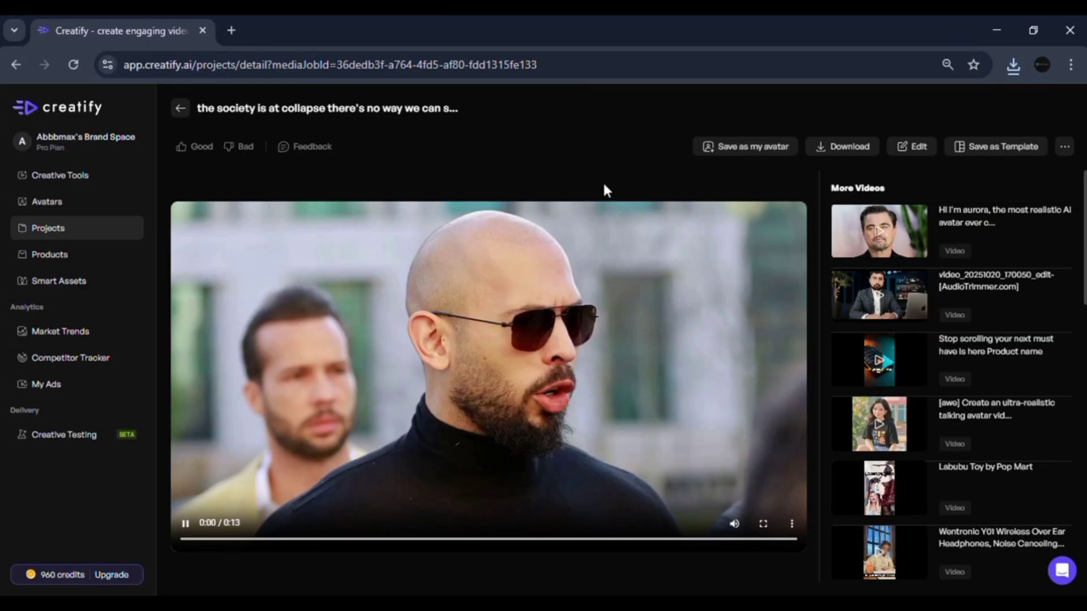
key("space")
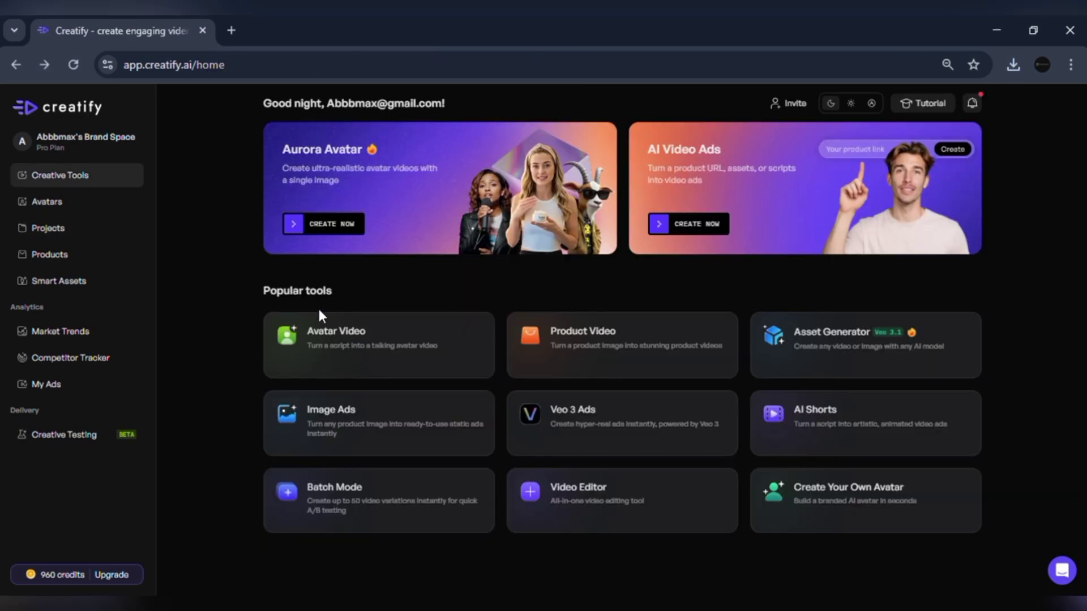
Step: Look through the Avatar Video, Product Video, Assets Generator, Image Ads and Veo 3 Ads tools, returning home each time
left_click(318, 317)
left_click(15, 65)
left_click(621, 378)
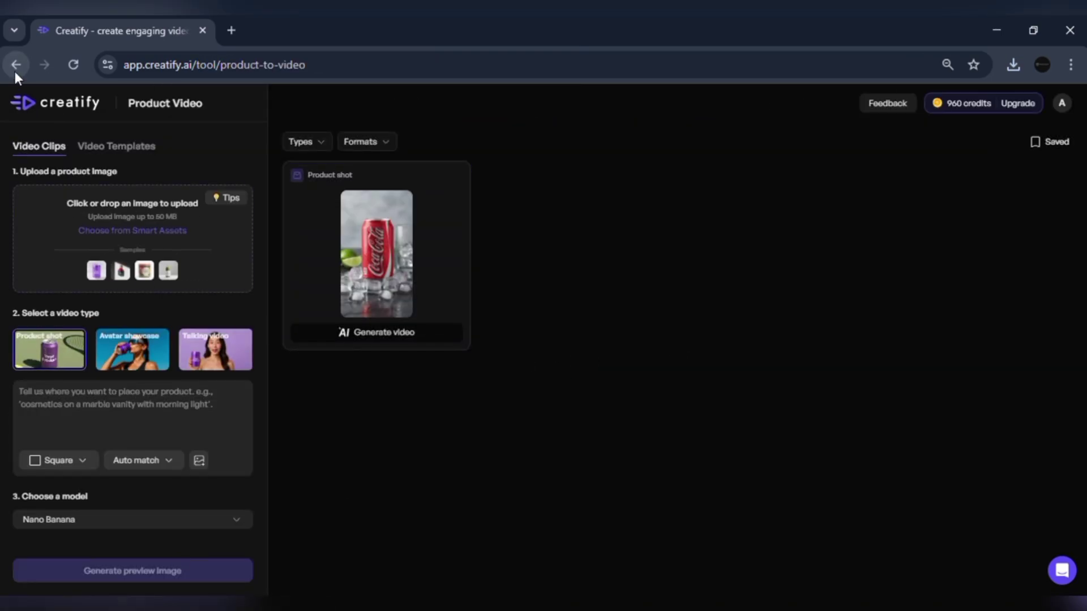
left_click(16, 65)
left_click(837, 357)
left_click(16, 65)
left_click(565, 356)
left_click(51, 102)
left_click(561, 422)
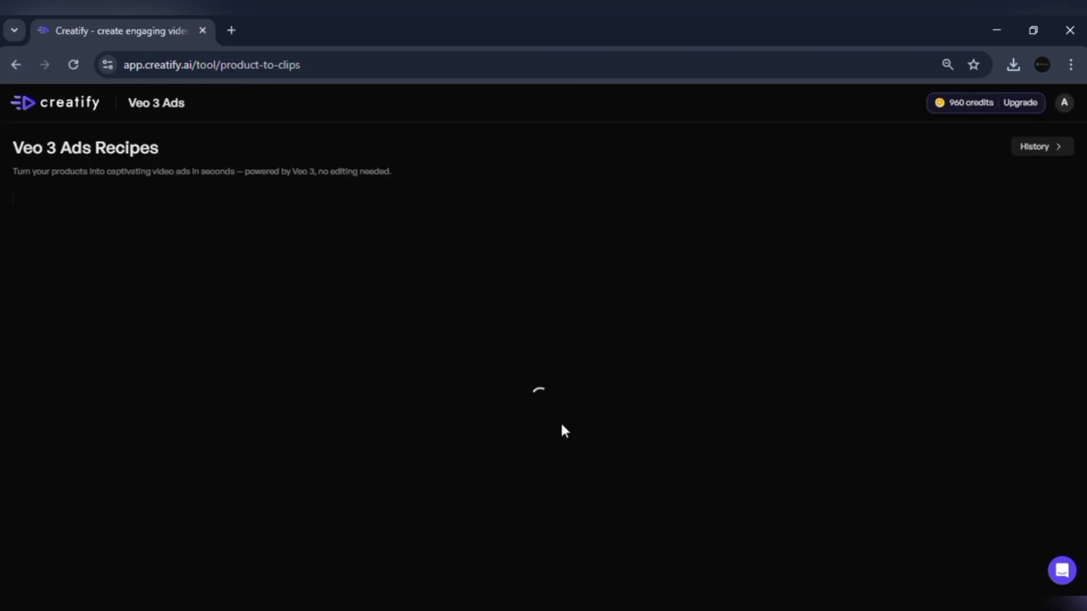
key("alt+Left")
Step: View the avatar customization choices, then open AI Video Ads using already saved products
left_click(861, 518)
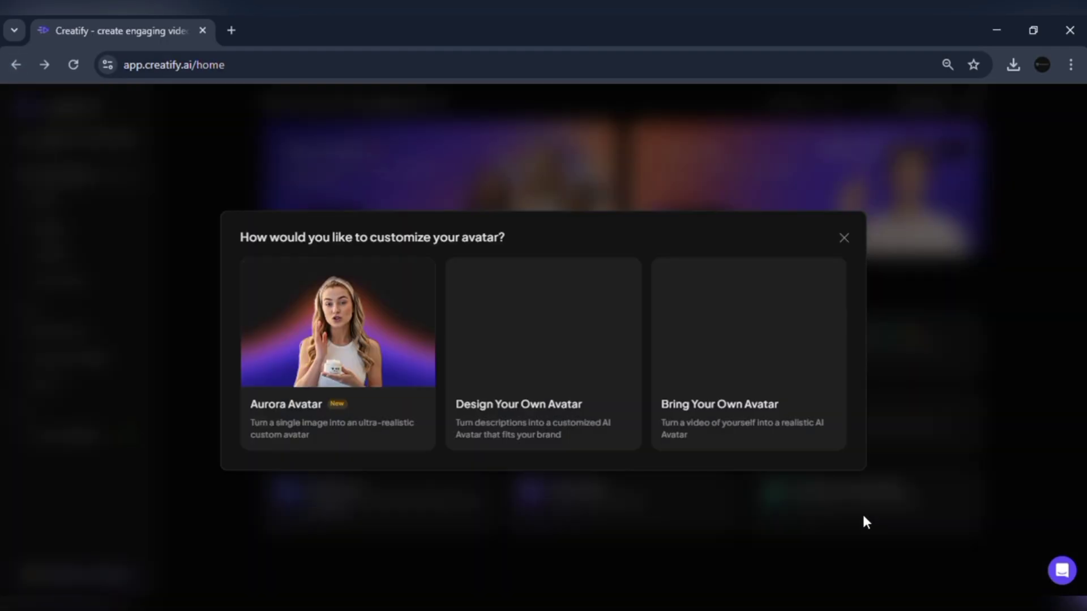
left_click(843, 238)
left_click(804, 187)
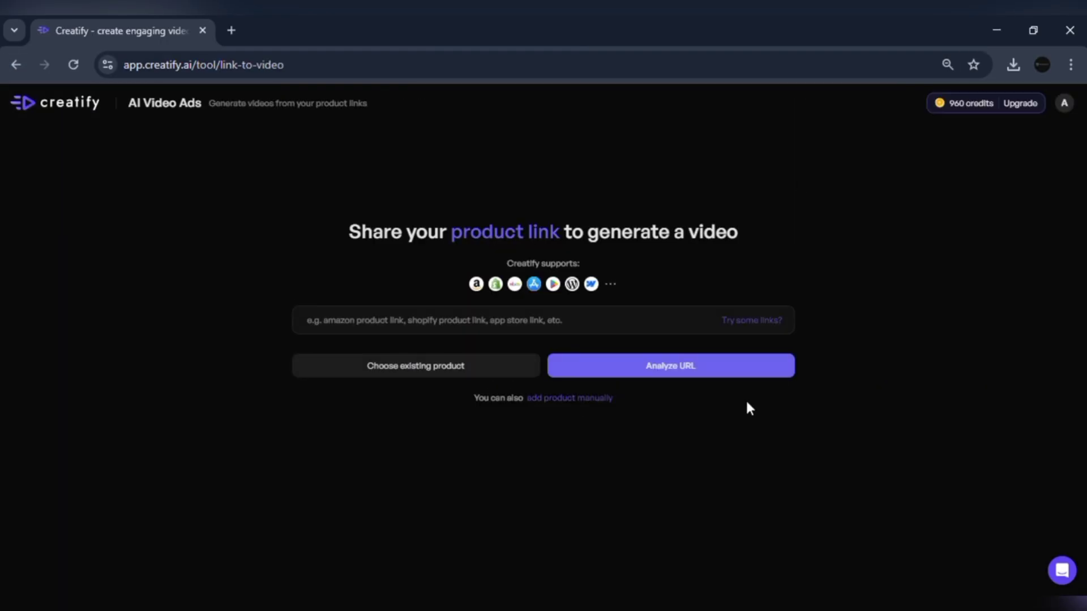
left_click(496, 368)
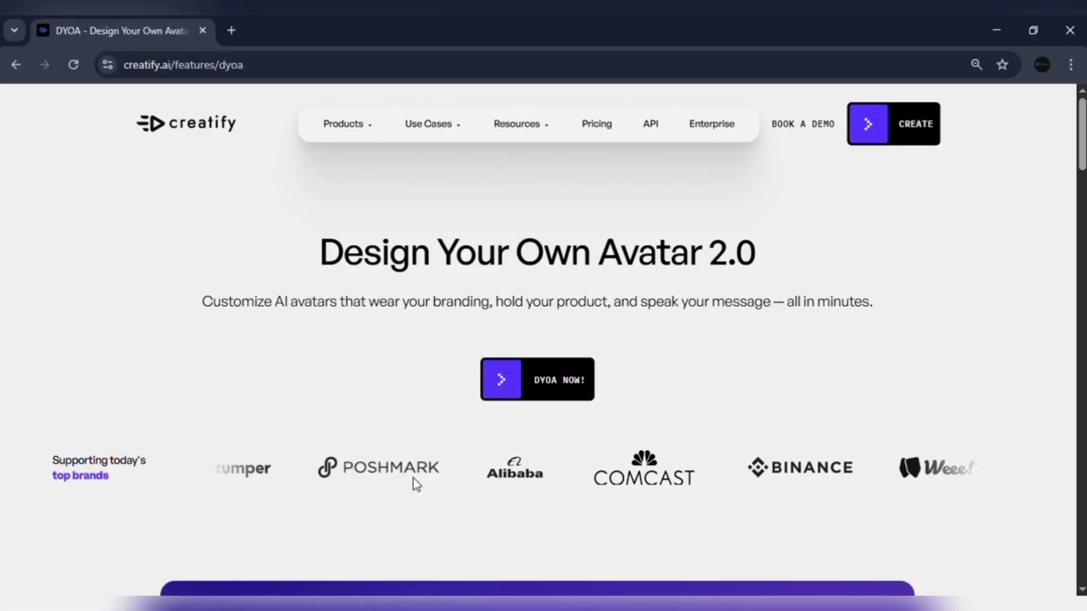
Step: View the Preview & Generate, Add more styles and Design Your Avatar demos, then launch DYOA
left_click_drag(1082, 124, 1078, 407)
left_click(710, 320)
left_click(723, 434)
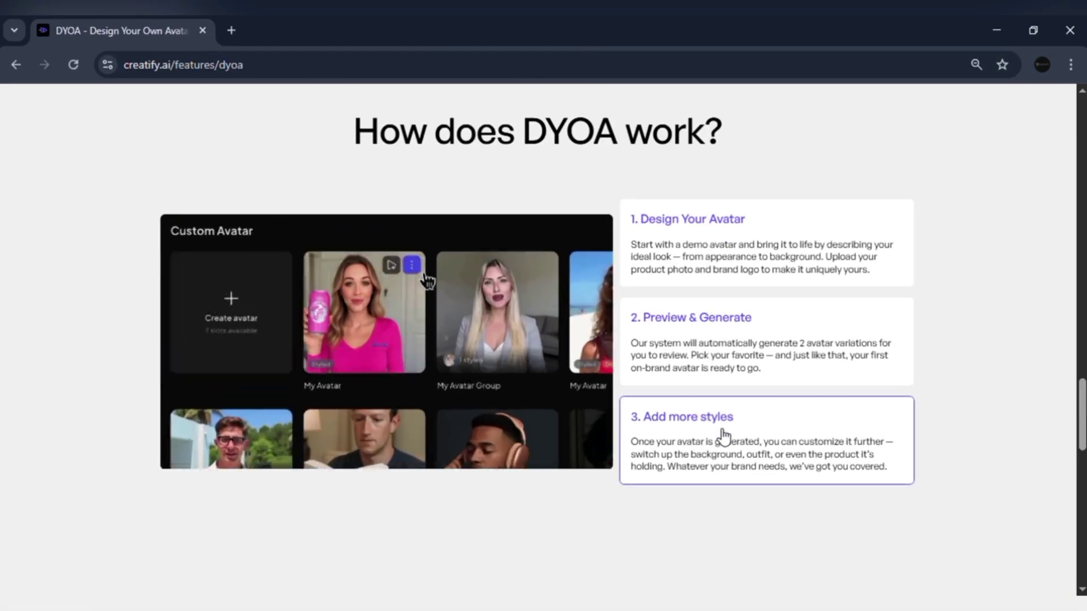
left_click(753, 277)
scroll(543, 339, "up", 20)
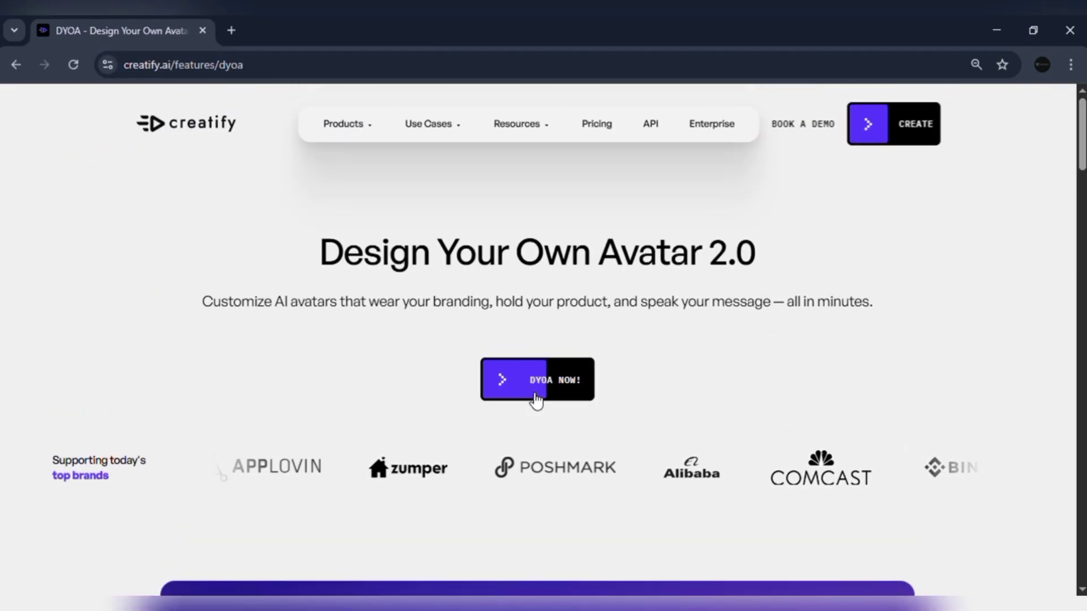
left_click(531, 396)
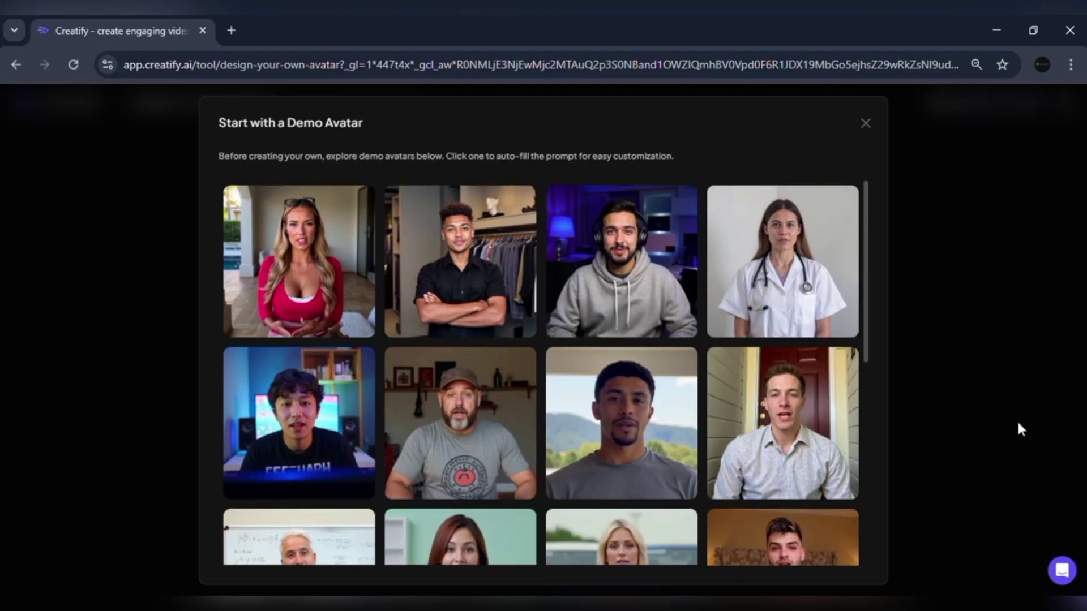
Step: Apply the black-shirt demo avatar prompt and check its Outfit and More details descriptions
left_click_drag(869, 329, 858, 290)
mouse_move(458, 283)
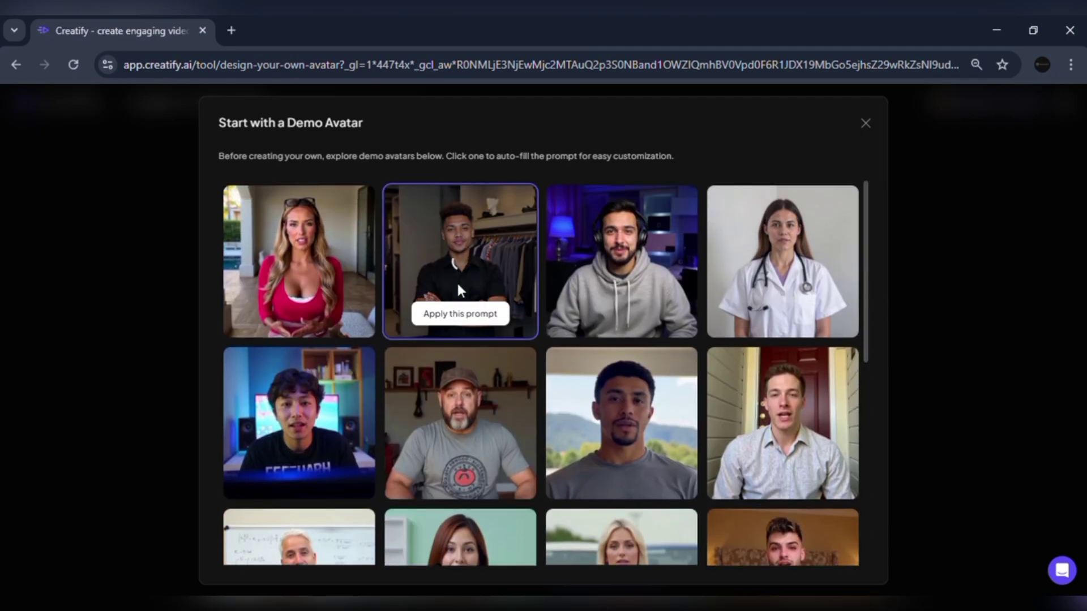
left_click(473, 320)
left_click(516, 347)
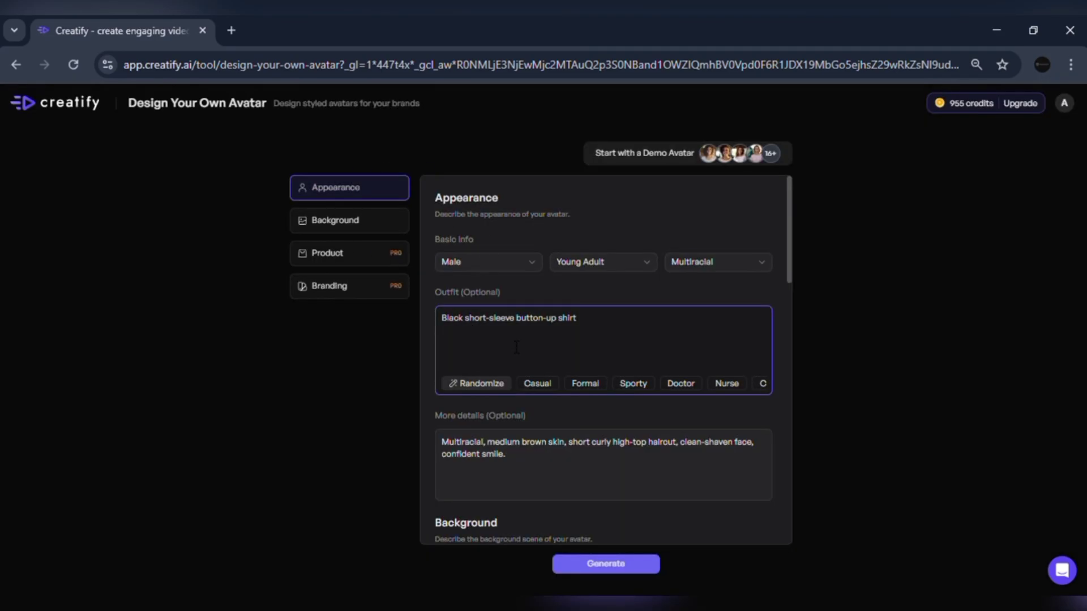
left_click(529, 476)
left_click_drag(788, 267, 777, 461)
left_click_drag(790, 396, 786, 461)
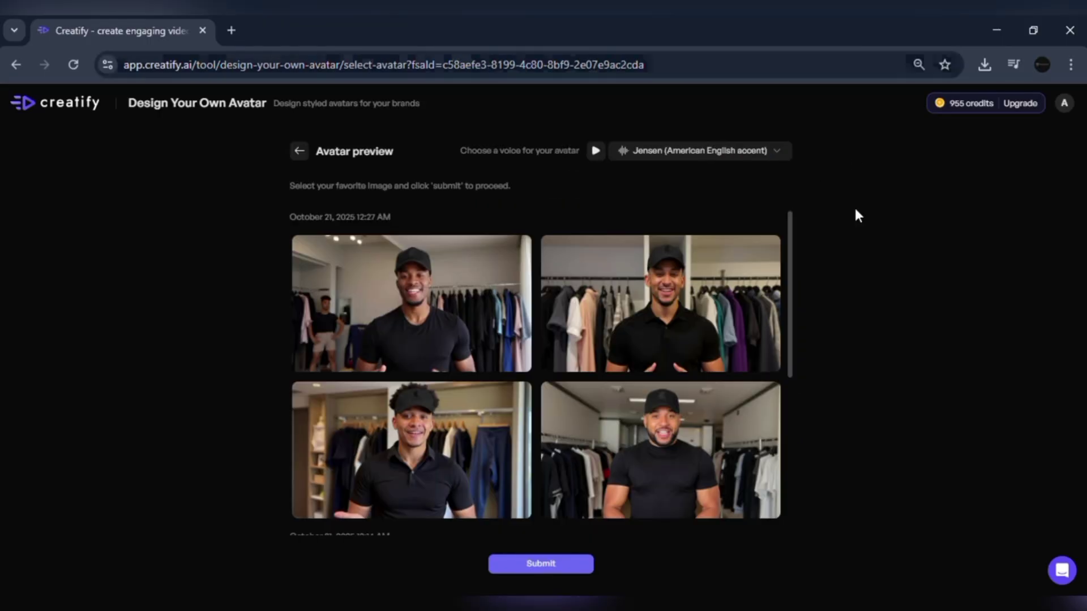
Step: Pick a preview image from the earlier batch as the avatar, then bring up the Jensen voice choices
left_click(454, 309)
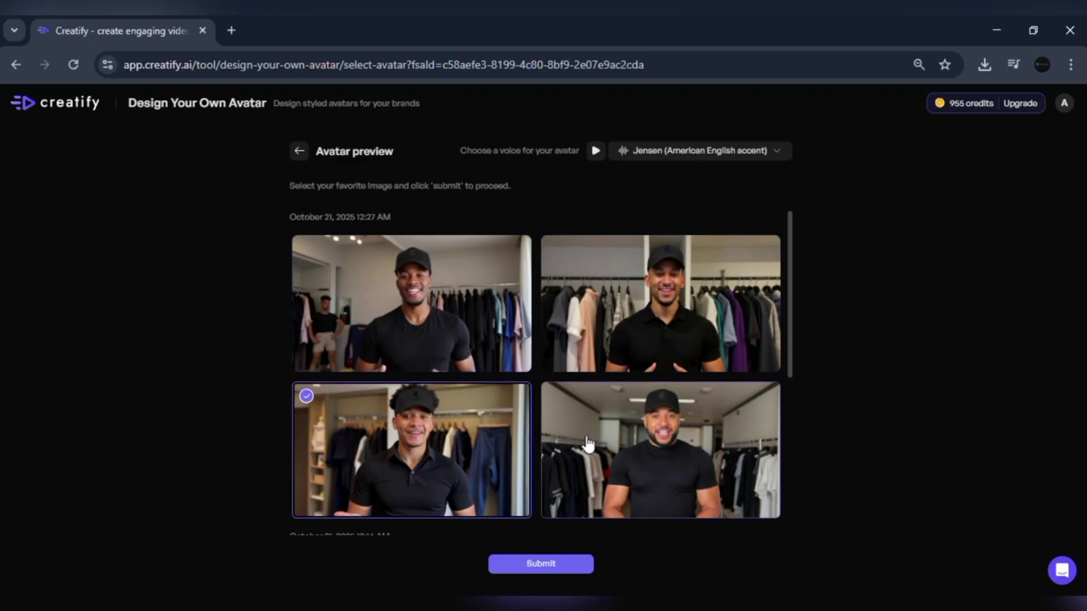
left_click_drag(790, 302, 775, 423)
scroll(777, 444, "down", 2)
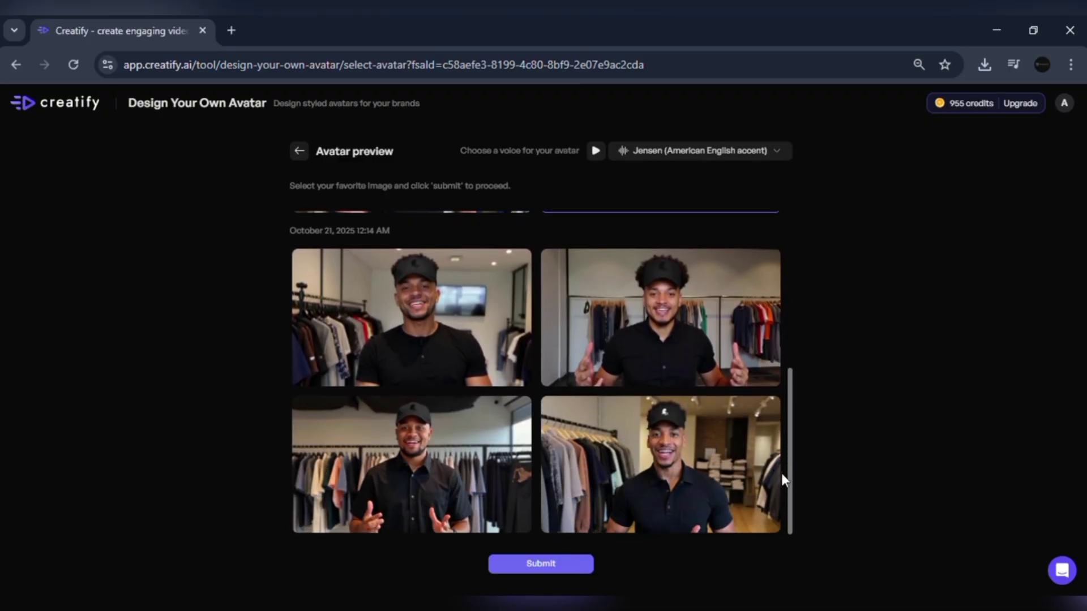
left_click(736, 471)
left_click_drag(788, 453, 798, 300)
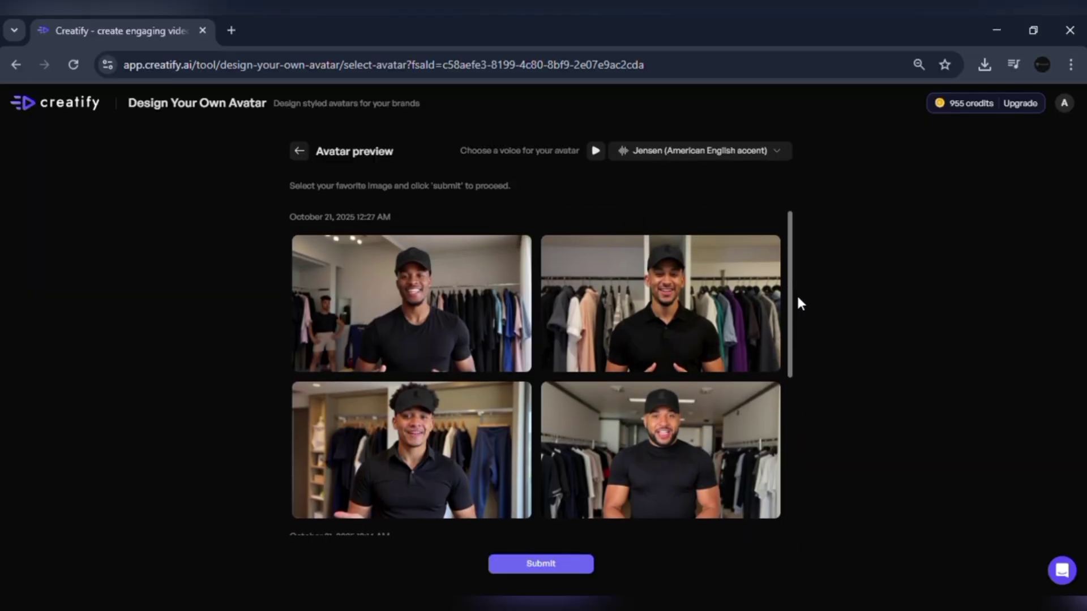
left_click(686, 151)
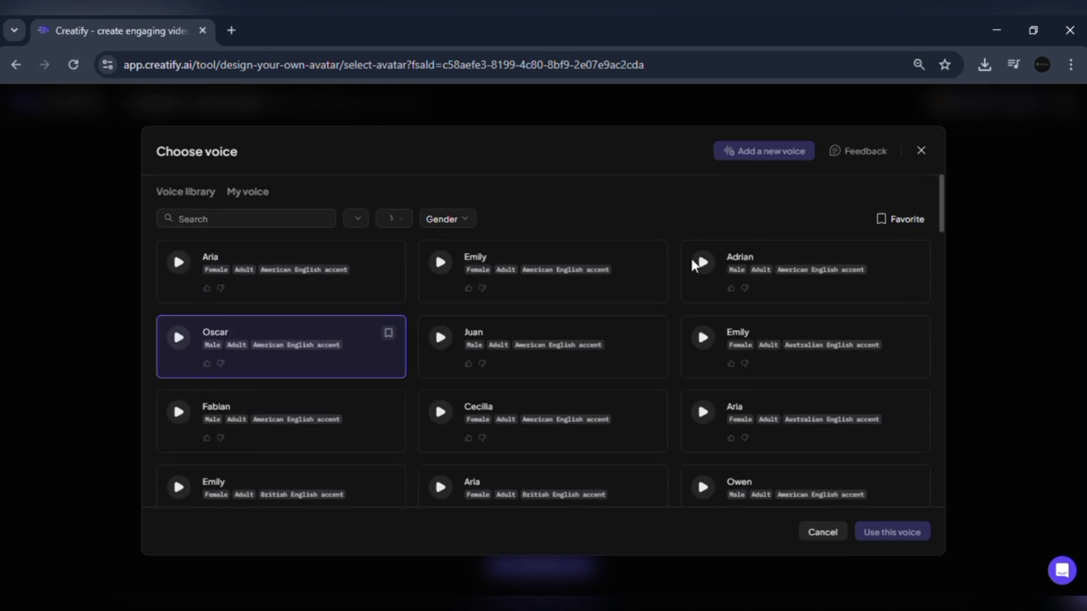
Step: Leave the voice unchanged, then scroll through the Free, Starter, Pro and Enterprise plan comparison
left_click_drag(942, 240, 919, 211)
left_click(530, 221)
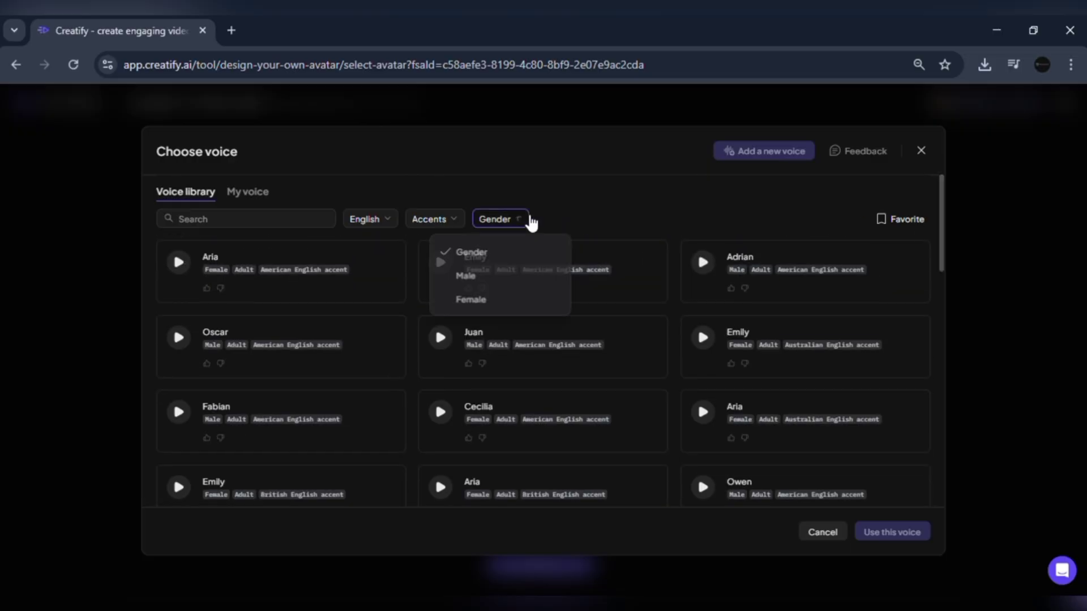
left_click(896, 144)
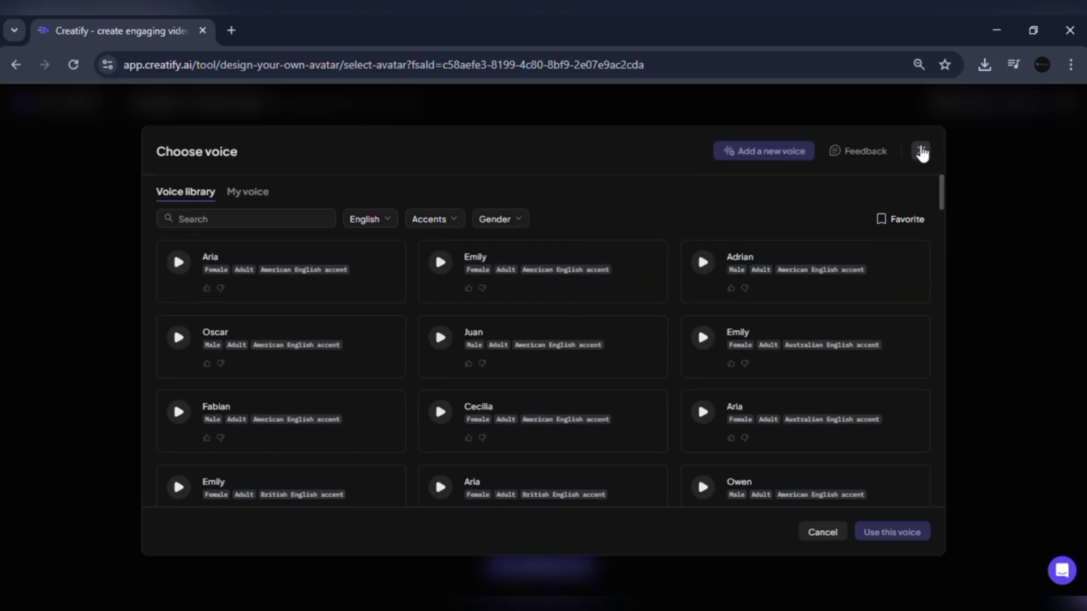
left_click(921, 152)
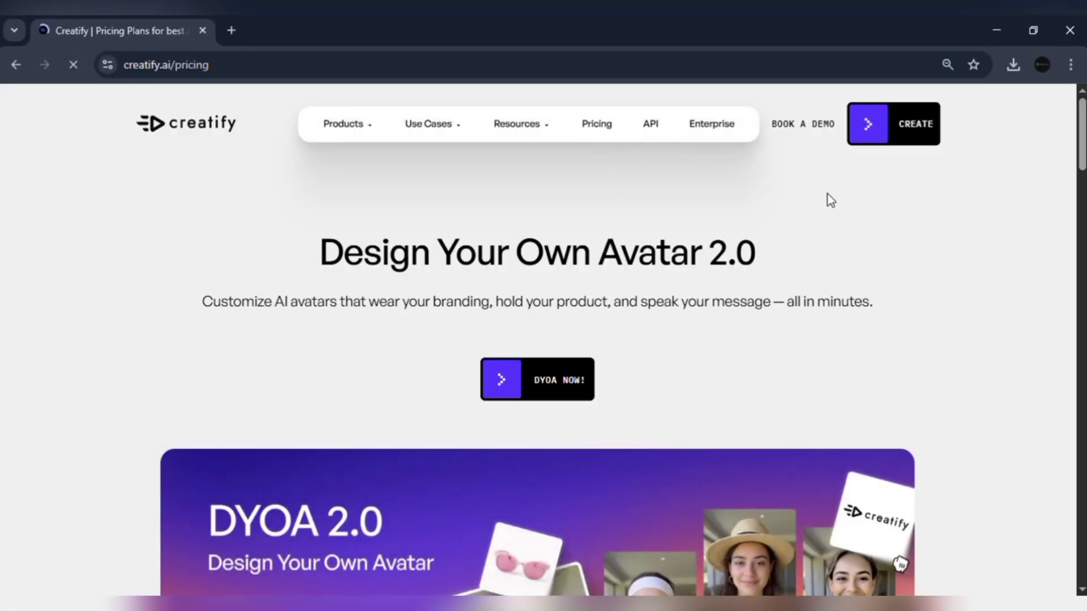
scroll(544, 340, "down", 15)
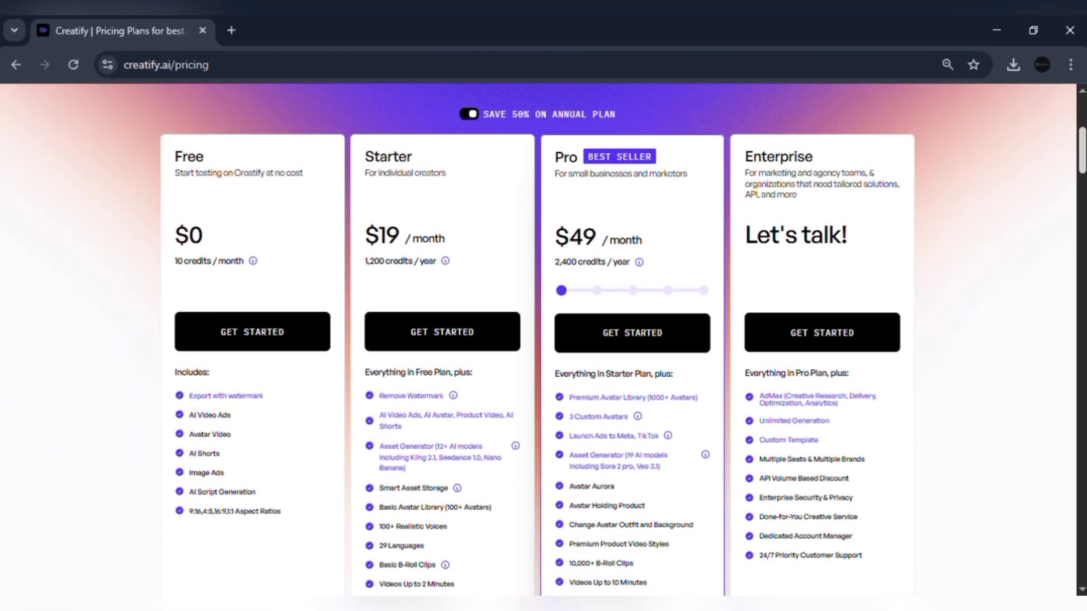
scroll(1082, 308, "down", 20)
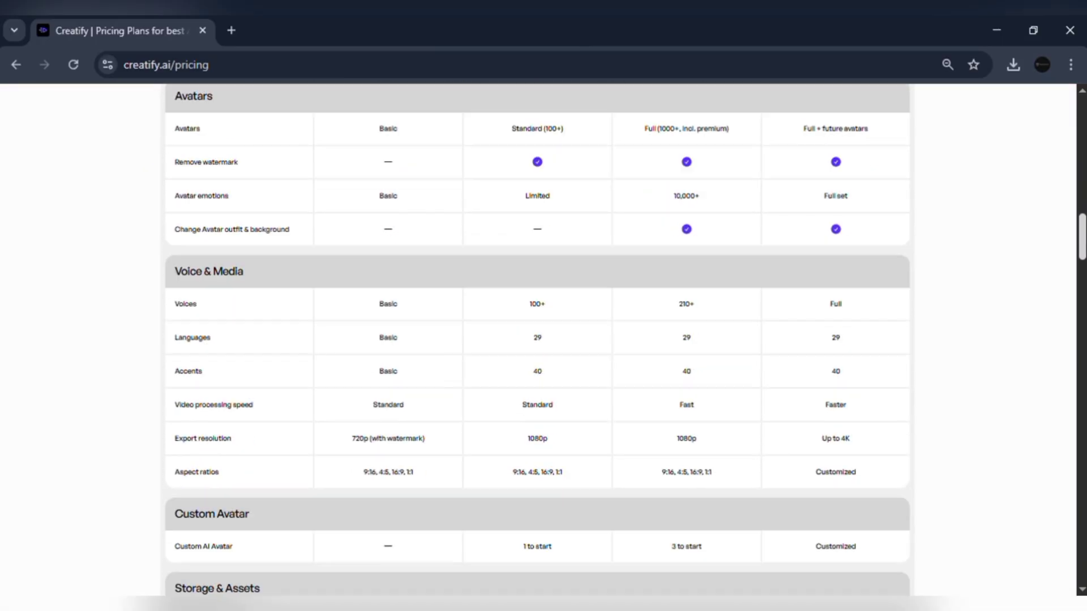